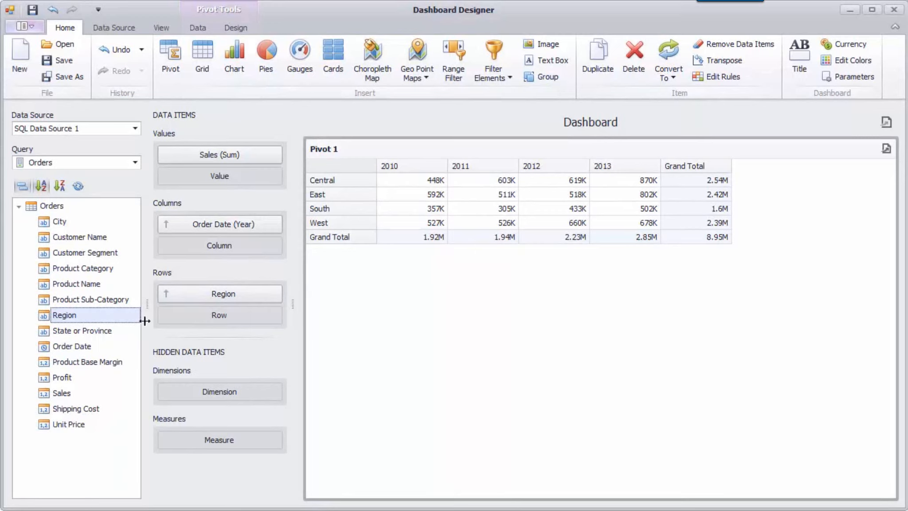
# Add Order Date as a second column level grouped by Month, and expand and collapse the 2010 group
pyautogui.moveTo(84, 346); pyautogui.dragTo(222, 247)
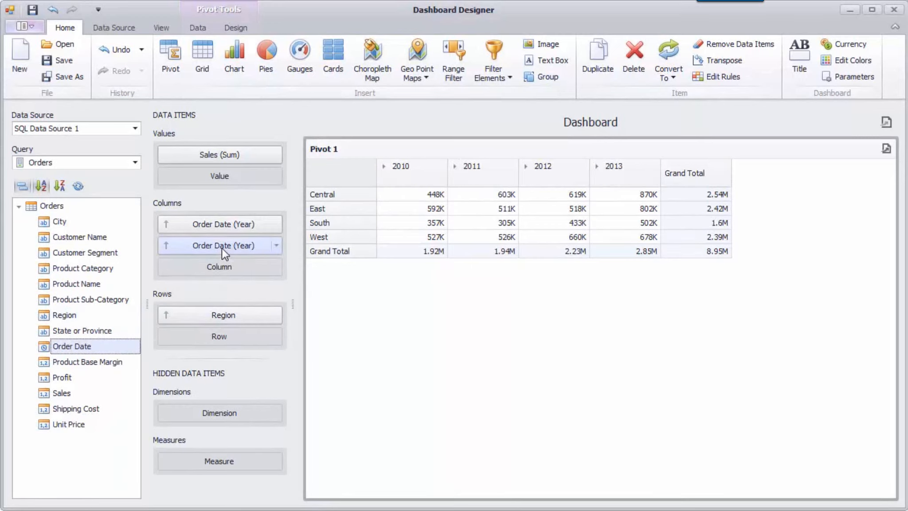
pyautogui.rightClick(277, 248)
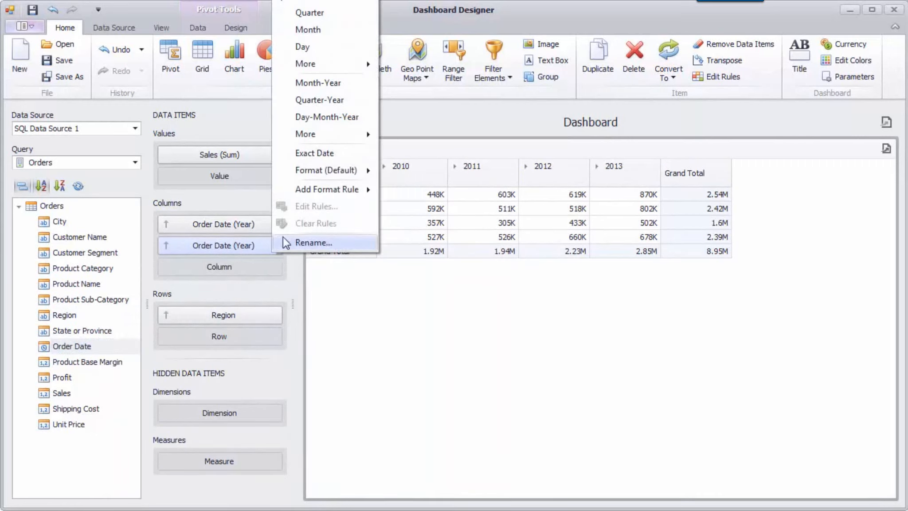
pyautogui.click(339, 38)
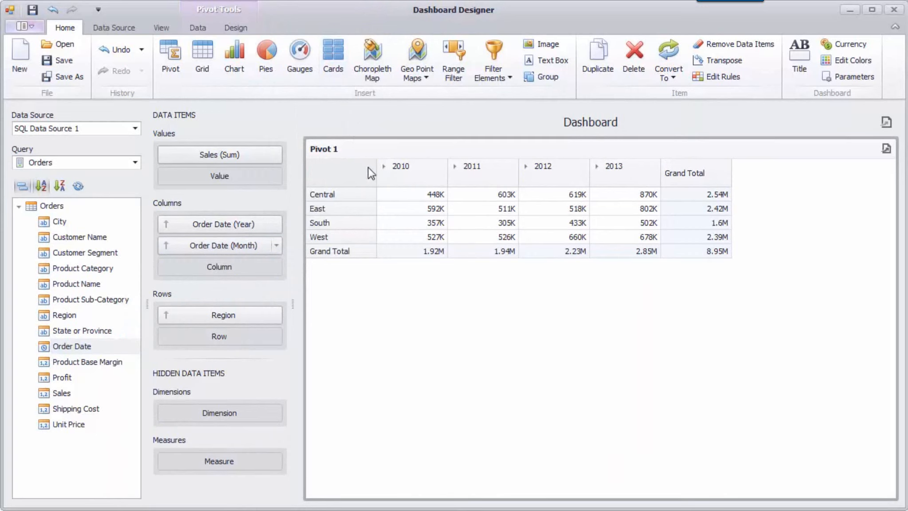
pyautogui.click(382, 168)
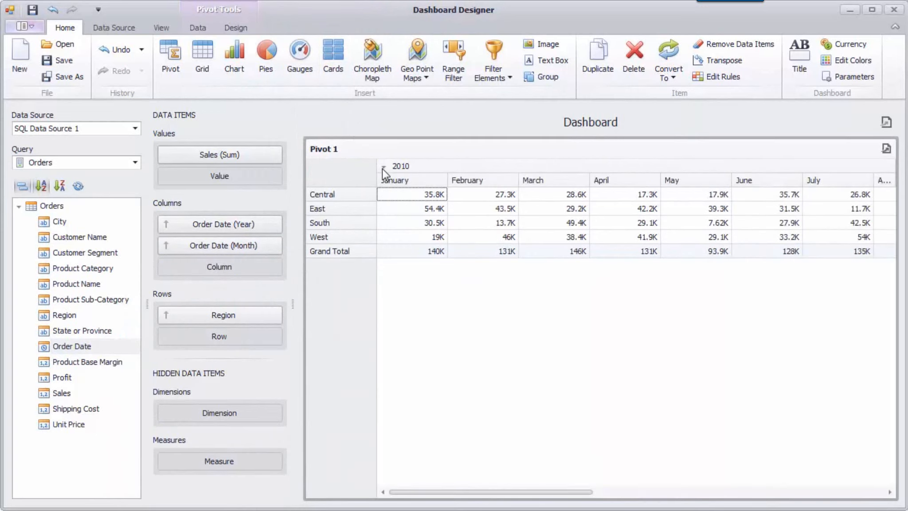
pyautogui.click(383, 167)
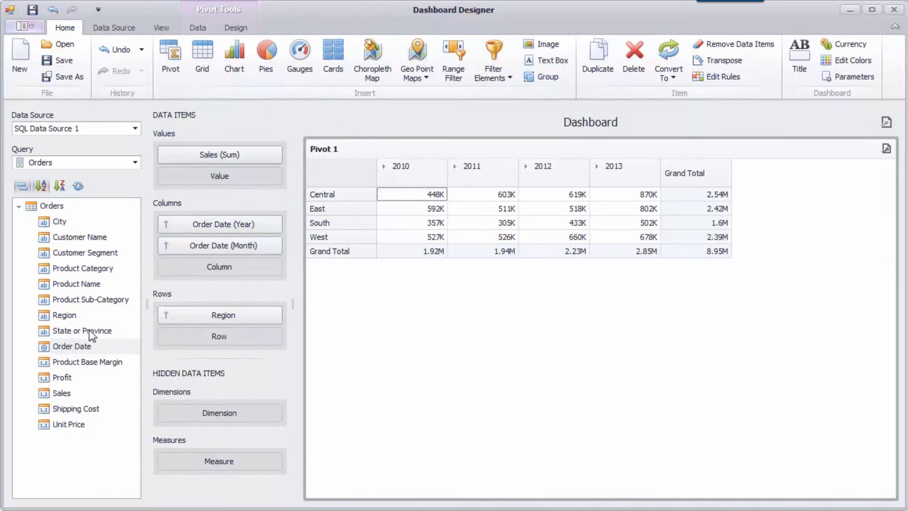
# Add State or Province below Region in the rows and set the pivot's initial state to expanded column and row groups
pyautogui.moveTo(91, 336); pyautogui.dragTo(201, 339)
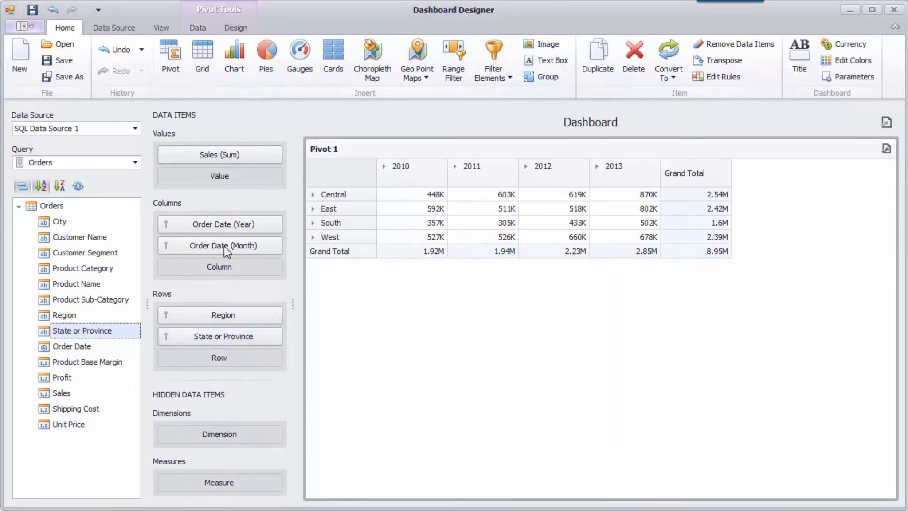
pyautogui.click(197, 27)
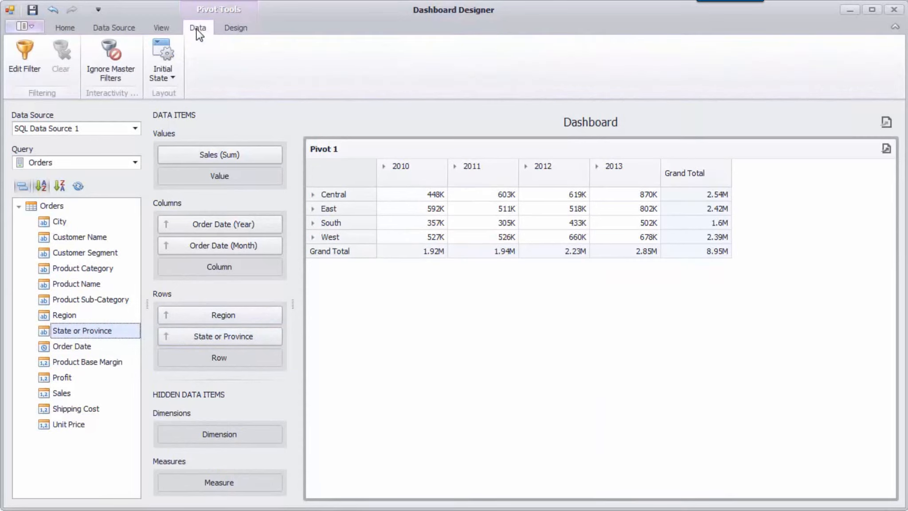
pyautogui.click(176, 78)
pyautogui.click(230, 94)
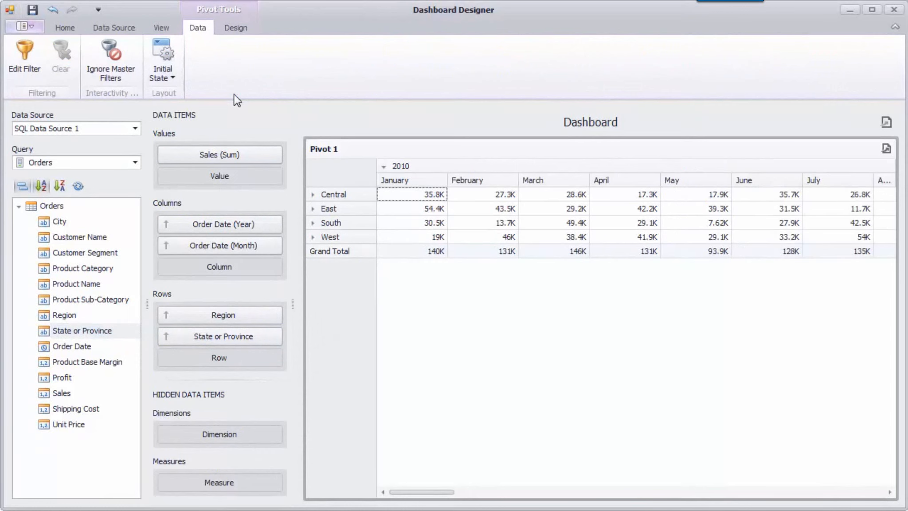
pyautogui.click(177, 77)
pyautogui.click(257, 113)
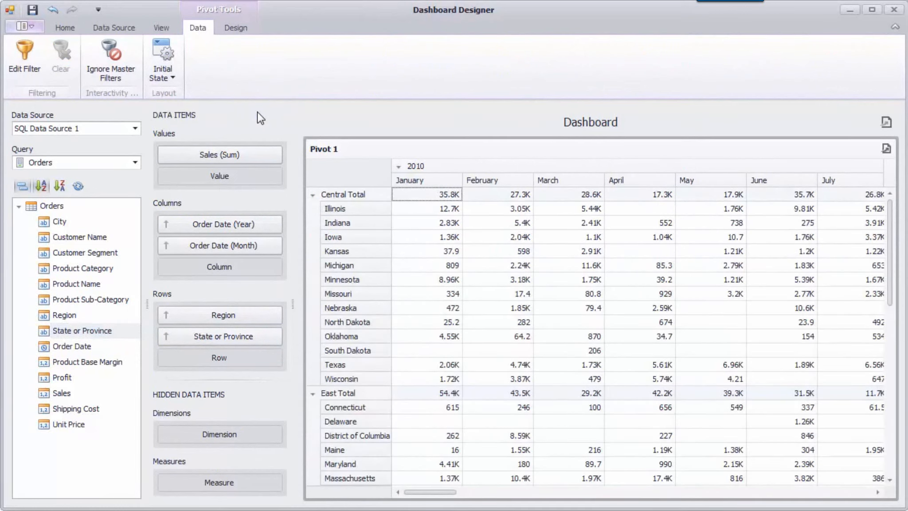
# Rename the pivot item as Sales by State
pyautogui.rightClick(368, 157)
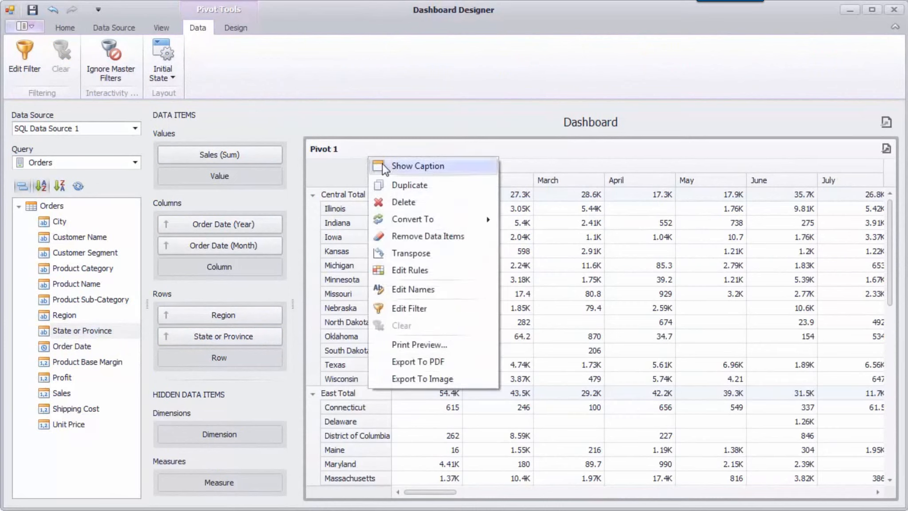
pyautogui.click(458, 293)
pyautogui.write('Sales by State')
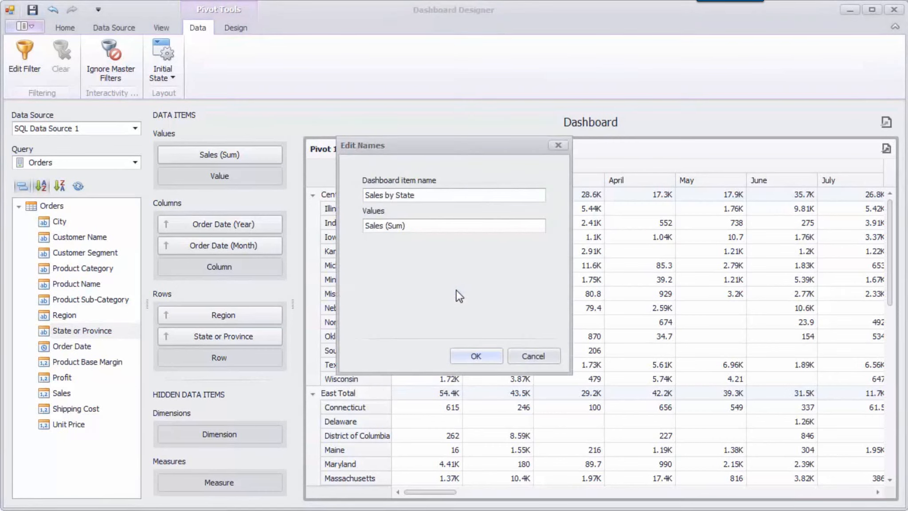
pyautogui.click(493, 355)
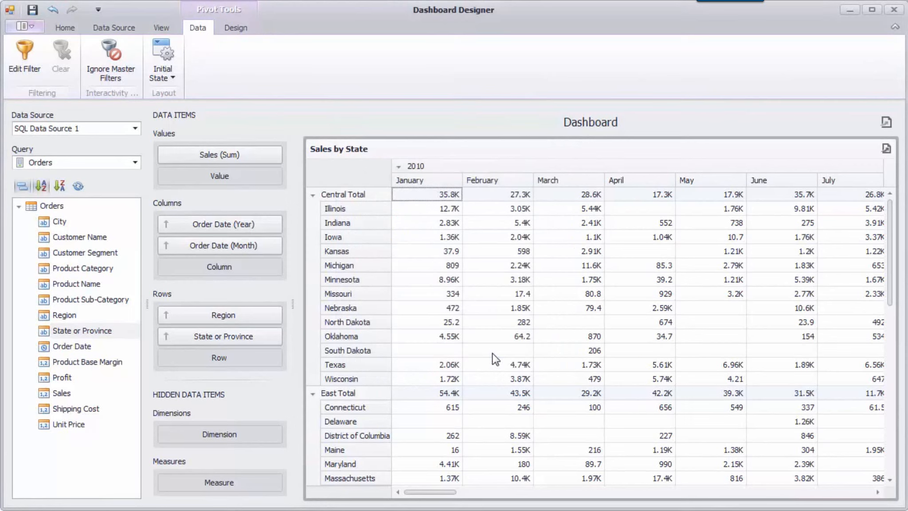
# Hide the pivot's caption and show it again
pyautogui.rightClick(487, 149)
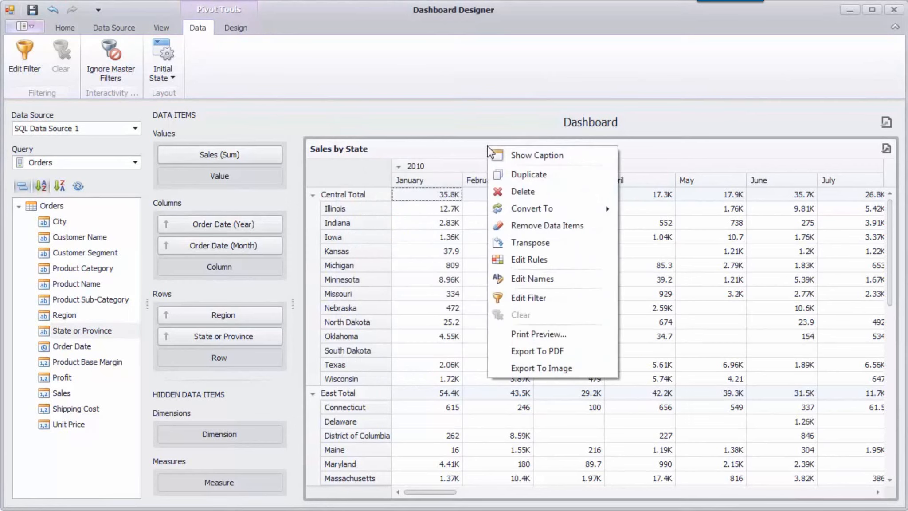
pyautogui.click(525, 156)
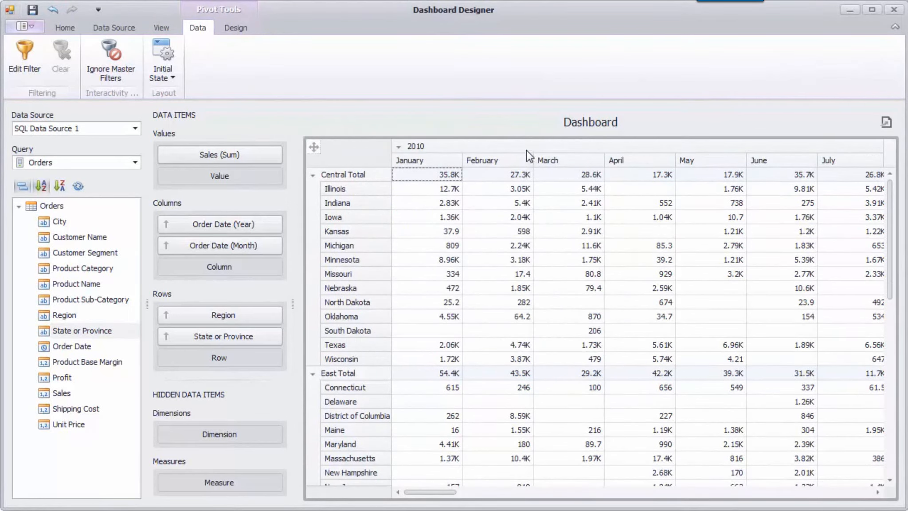
pyautogui.rightClick(526, 150)
pyautogui.click(574, 158)
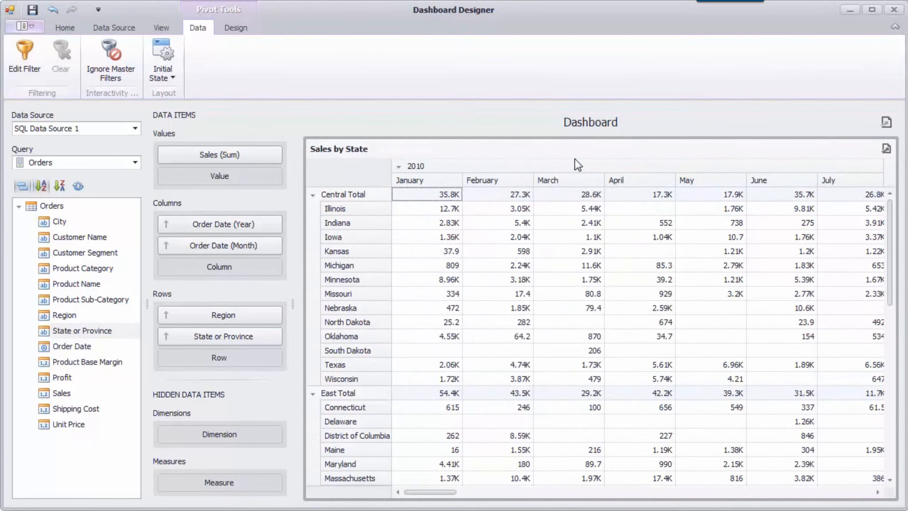
# Try formatting the Sales (Sum) values as Currency in EUR (Euro), and undo that format change
pyautogui.click(276, 155)
pyautogui.click(356, 291)
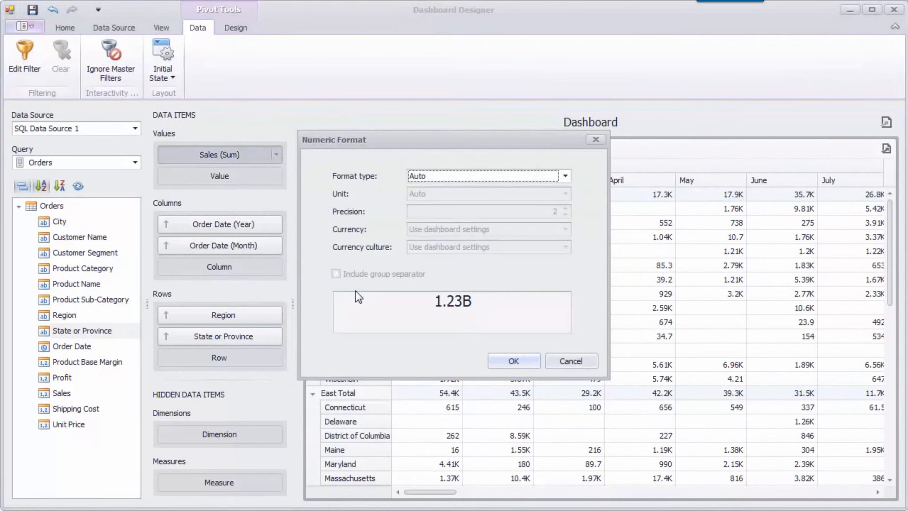
pyautogui.click(565, 177)
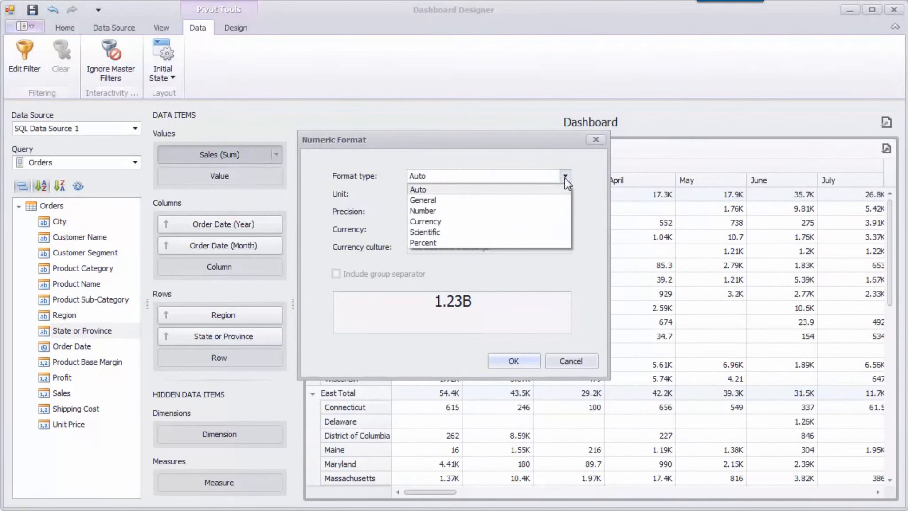
pyautogui.click(544, 222)
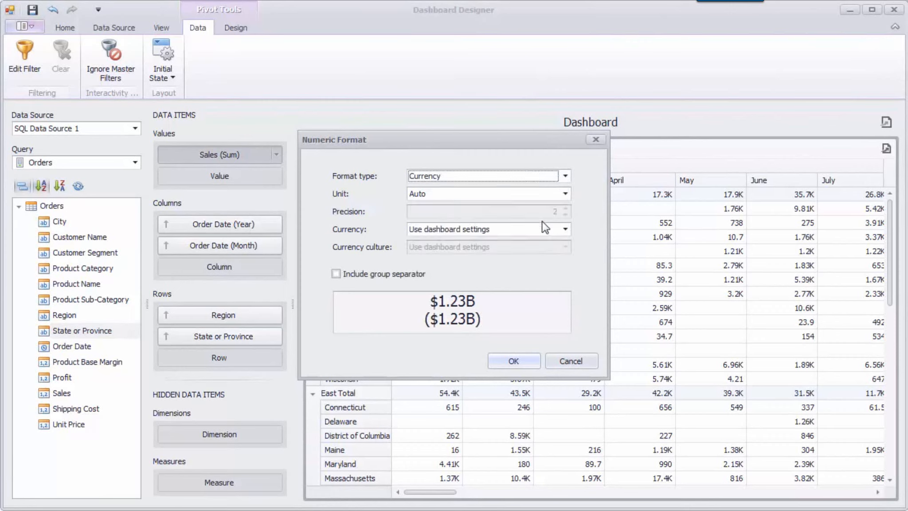
pyautogui.click(565, 229)
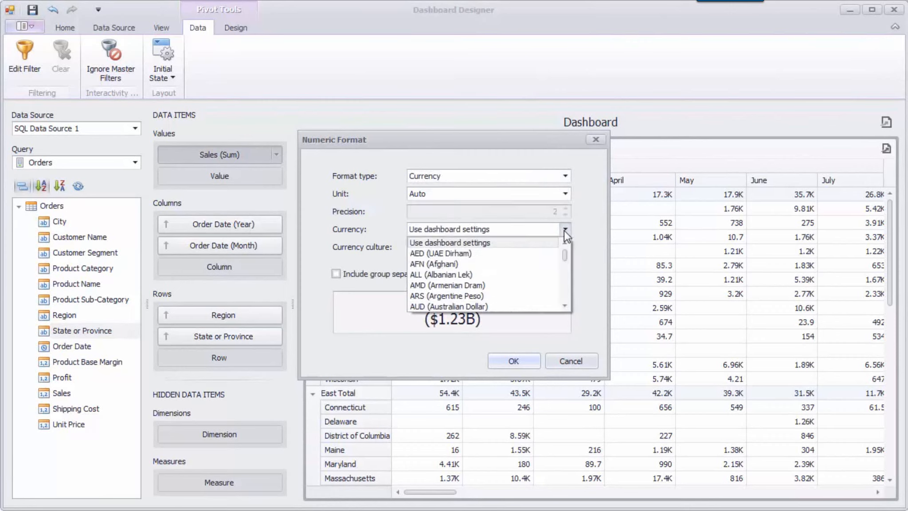
pyautogui.click(565, 306)
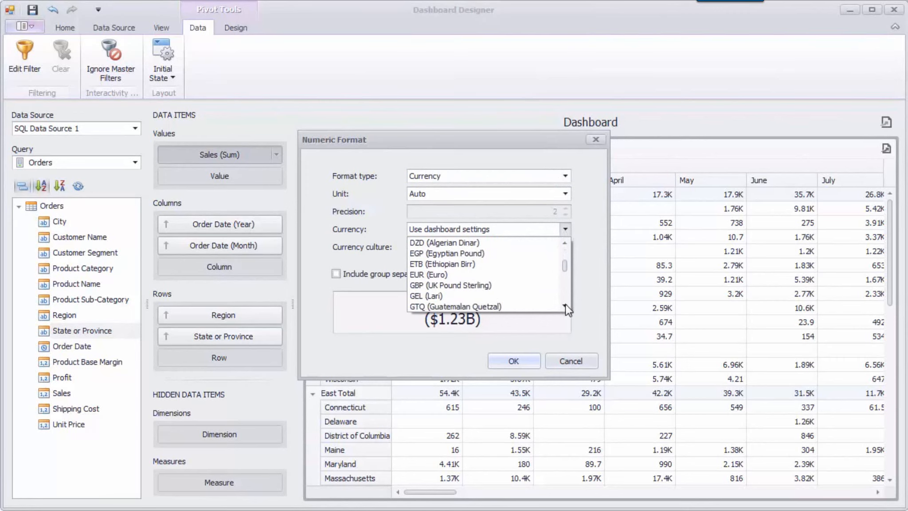
pyautogui.click(542, 278)
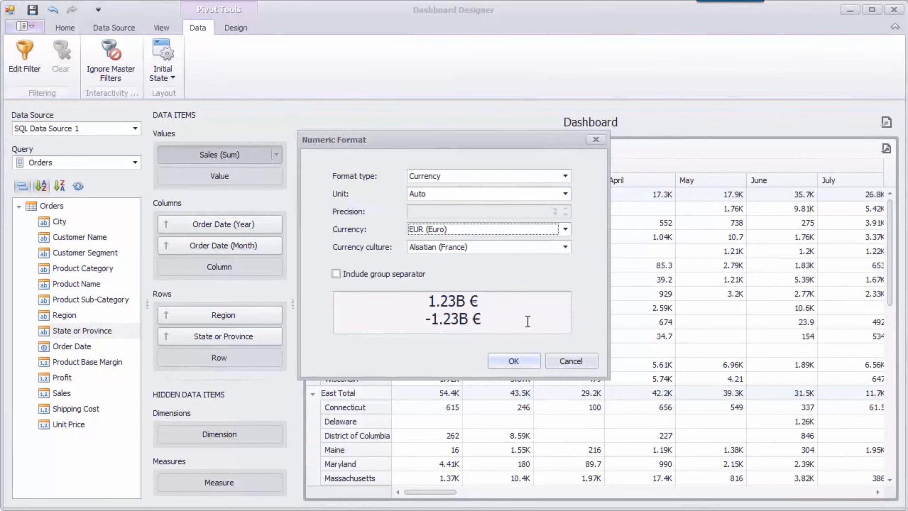
pyautogui.click(513, 361)
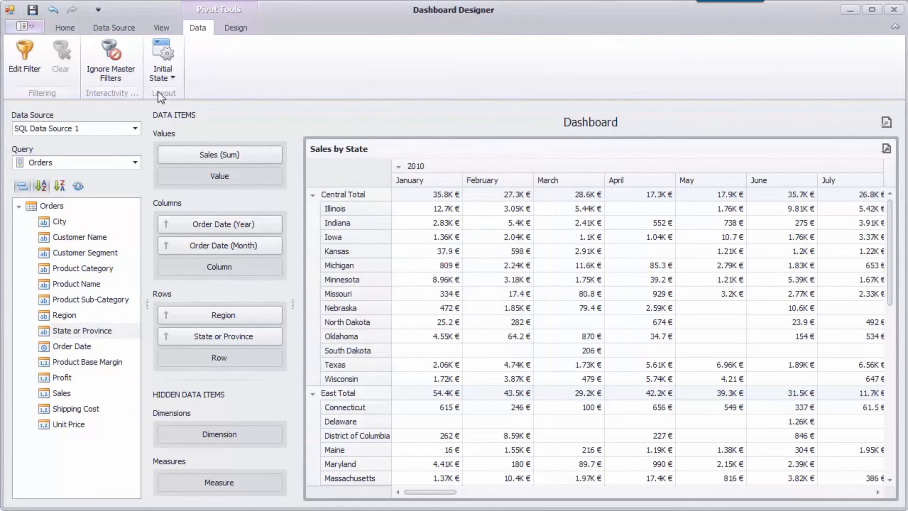
pyautogui.click(53, 13)
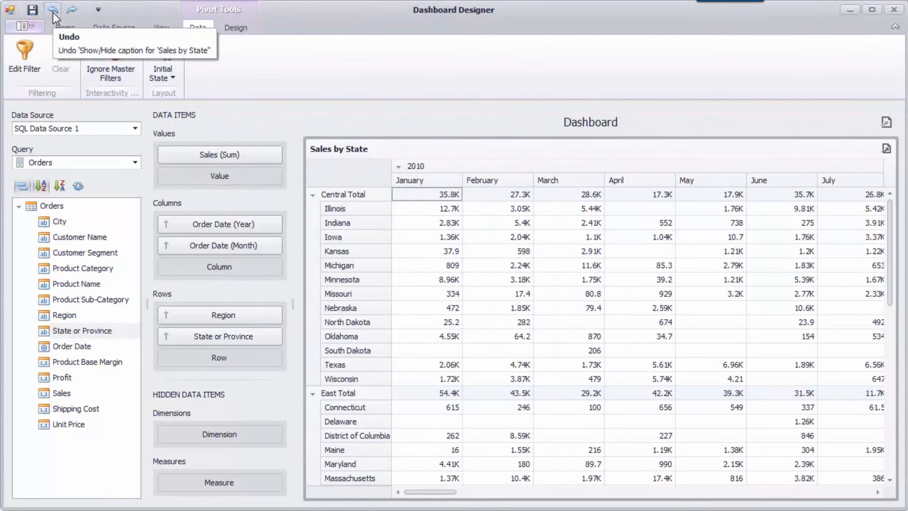
# Format Order Date (Month) with abbreviated month names, and remove that item from the pivot's columns
pyautogui.click(279, 245)
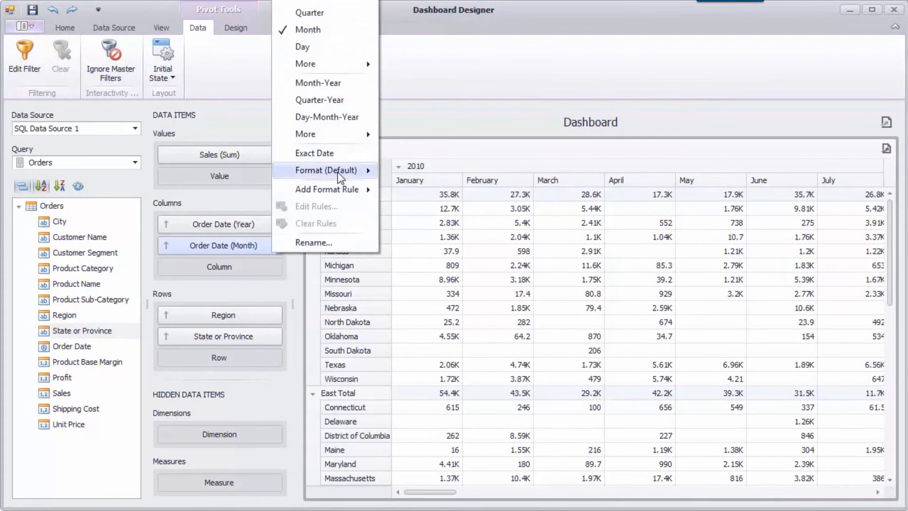
pyautogui.moveTo(338, 171)
pyautogui.click(459, 208)
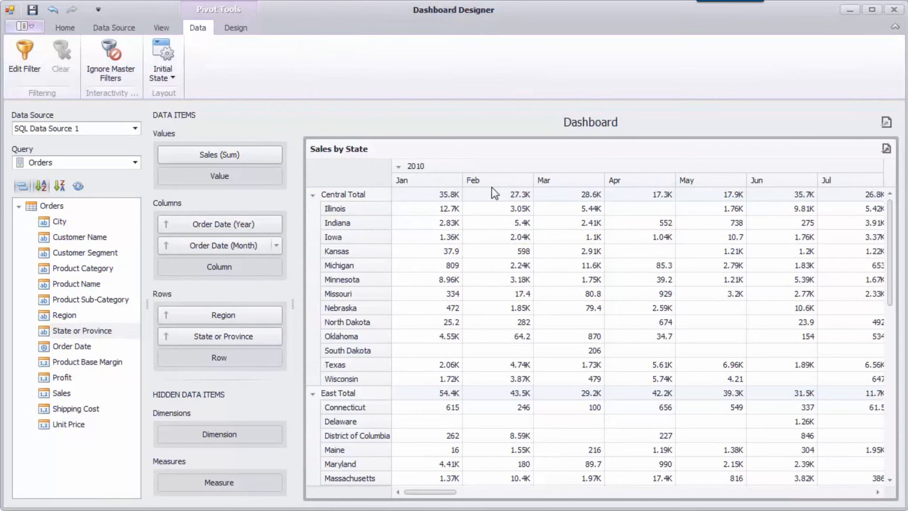
pyautogui.click(229, 244)
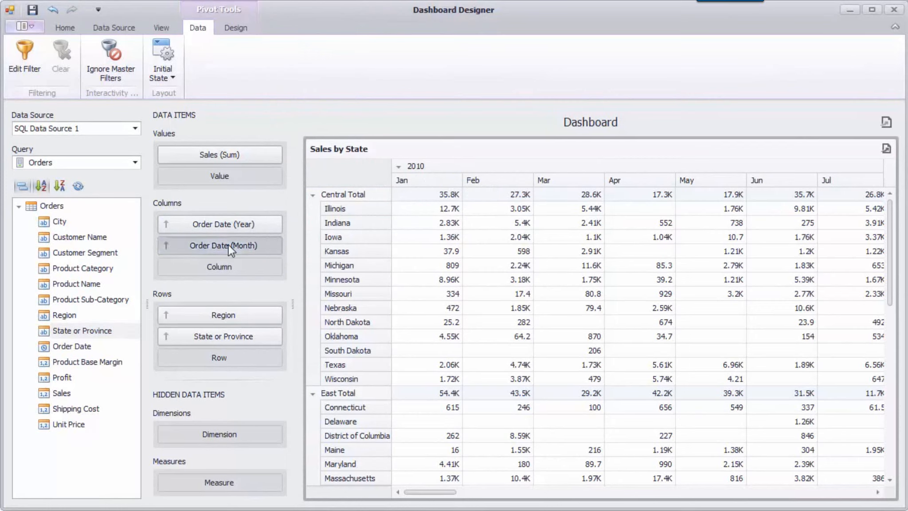
pyautogui.moveTo(228, 244); pyautogui.dragTo(107, 279)
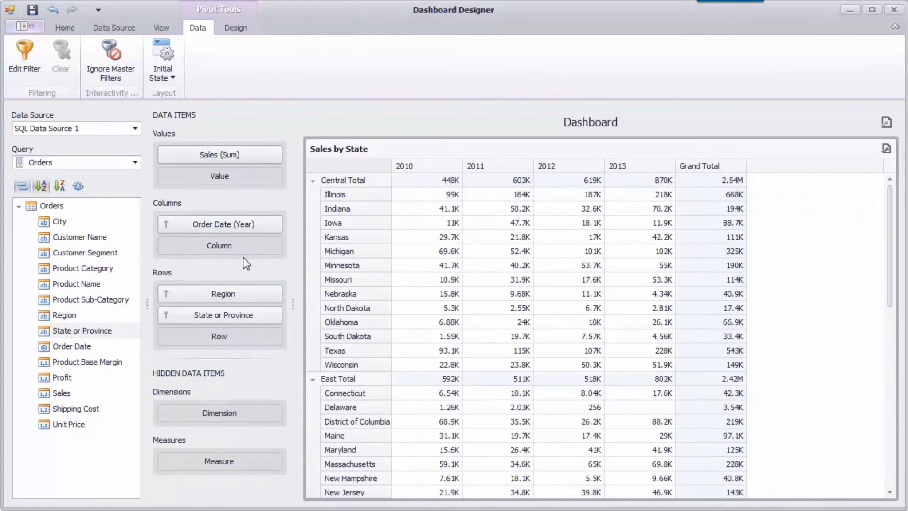
# Filter the Sales by State pivot with the condition Region Equals West
pyautogui.rightClick(426, 259)
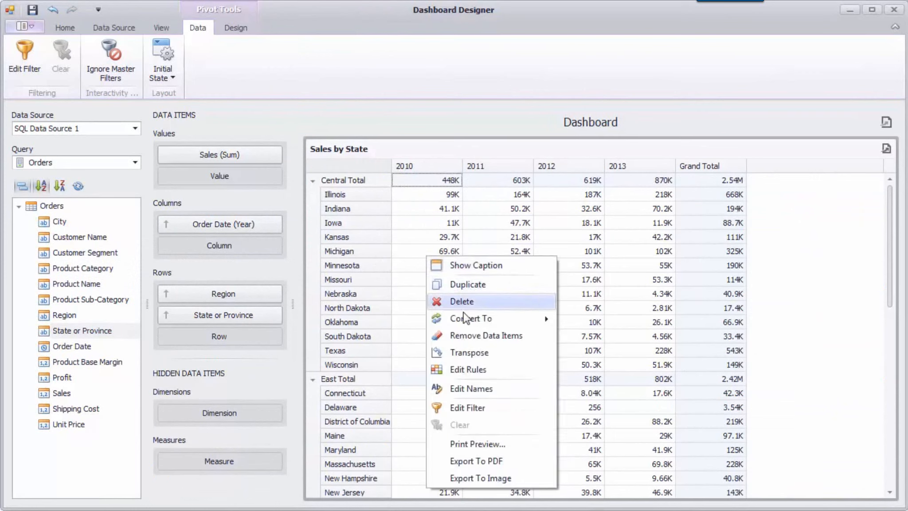
pyautogui.click(509, 406)
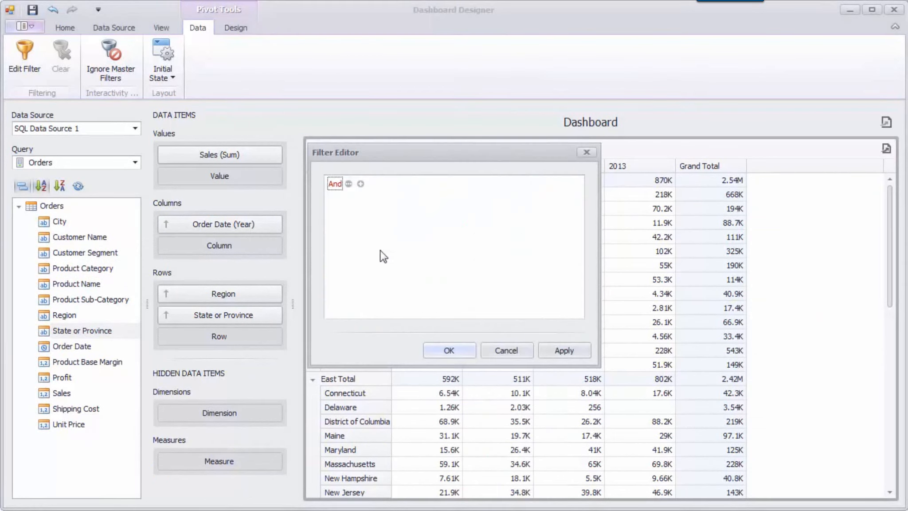
pyautogui.click(360, 184)
pyautogui.click(371, 202)
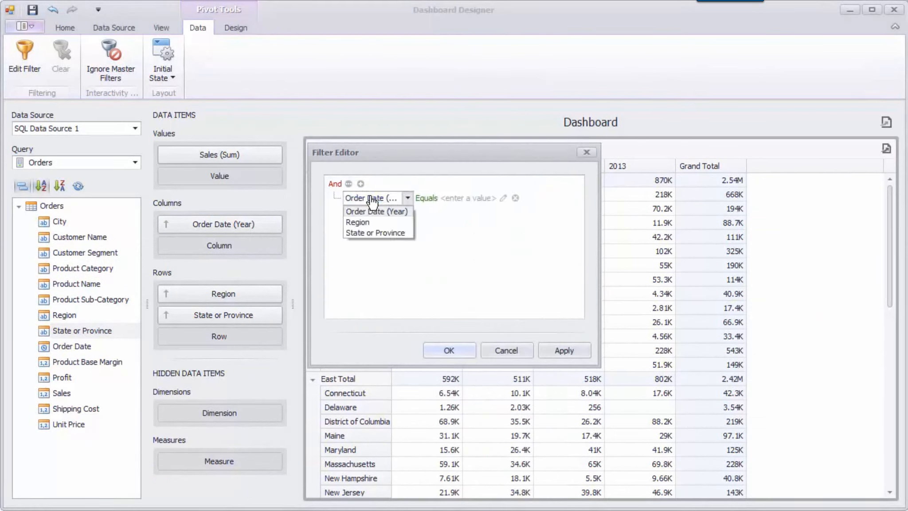
pyautogui.click(389, 220)
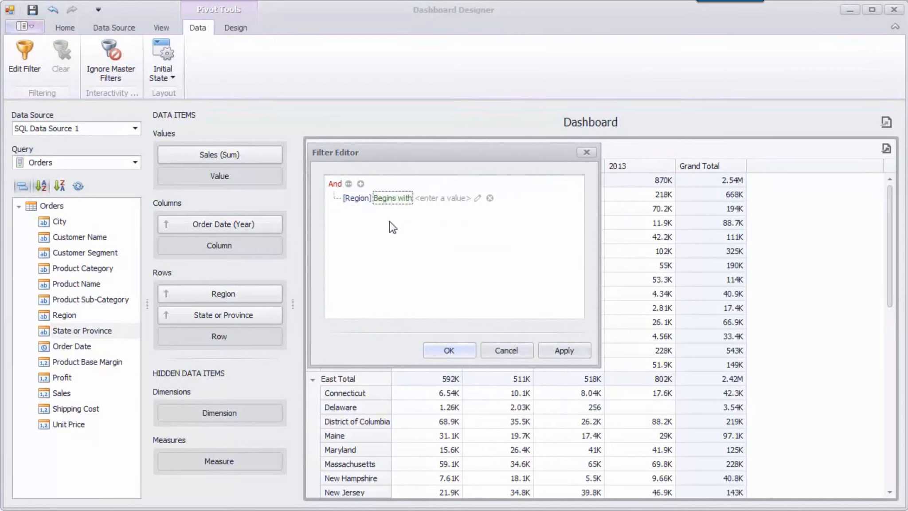
pyautogui.click(393, 198)
pyautogui.click(434, 211)
pyautogui.click(447, 207)
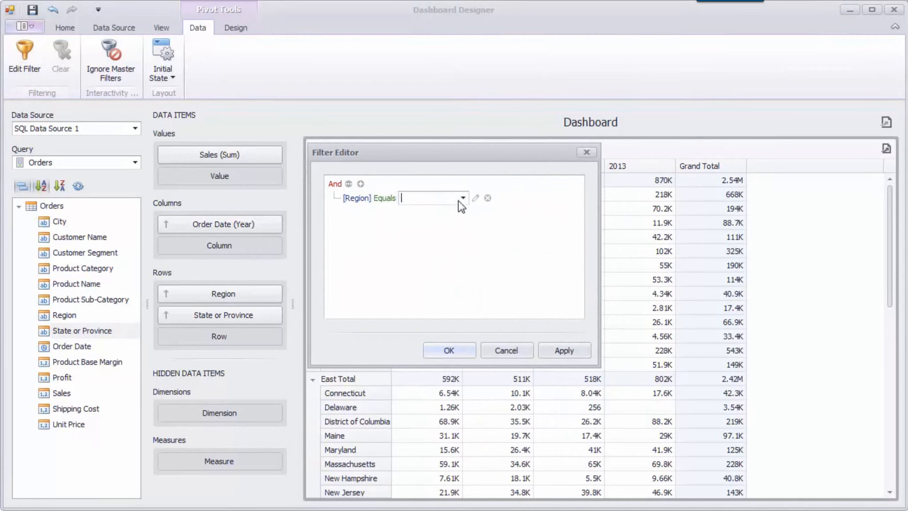
pyautogui.click(461, 201)
pyautogui.click(446, 246)
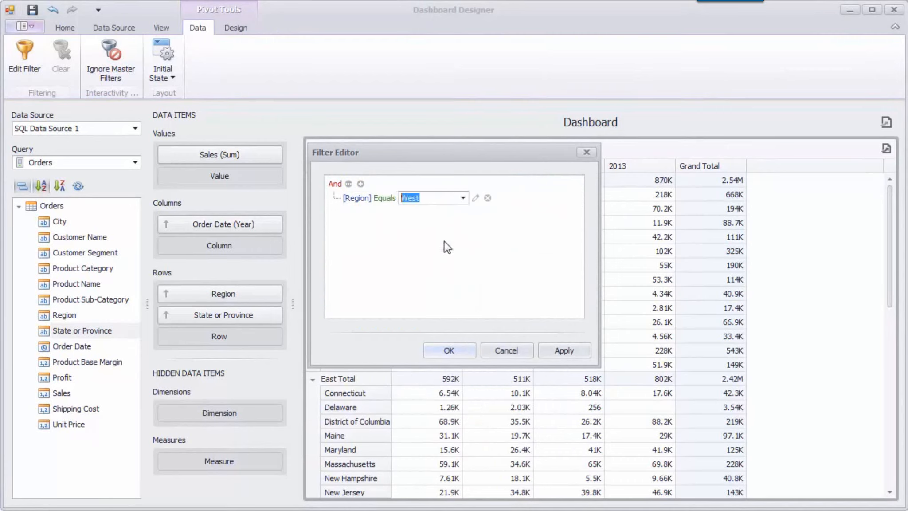
pyautogui.click(457, 353)
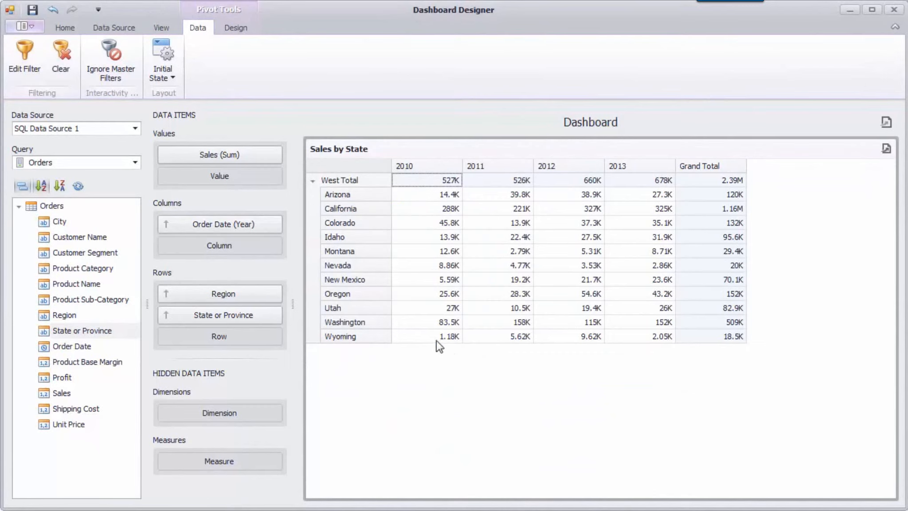
# Add Customer Segment as a hidden dimension and extend the pivot's filter with the condition Customer Segment Equals Corporate
pyautogui.moveTo(114, 256); pyautogui.dragTo(235, 417)
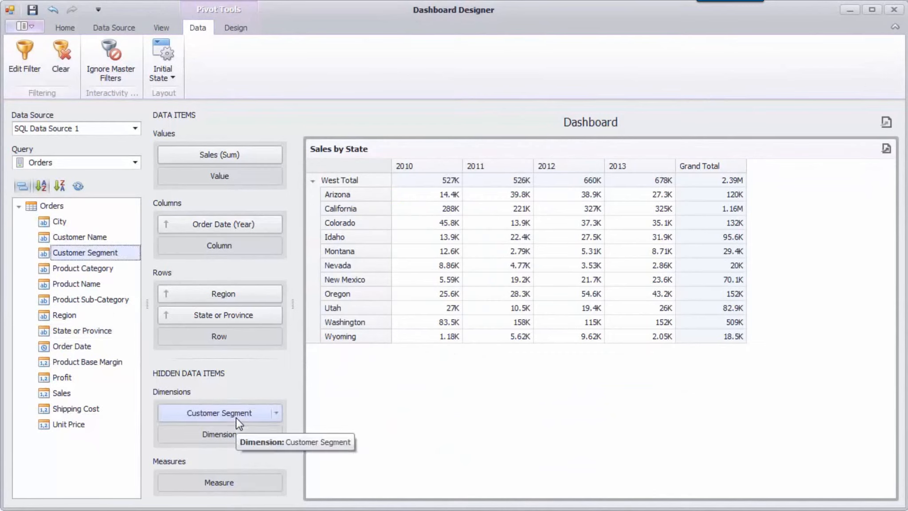
pyautogui.rightClick(447, 254)
pyautogui.click(528, 404)
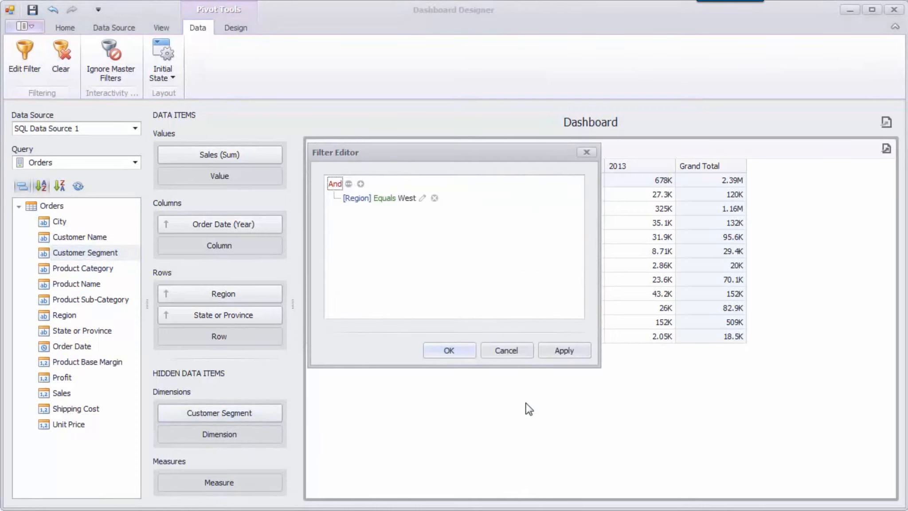
pyautogui.click(361, 185)
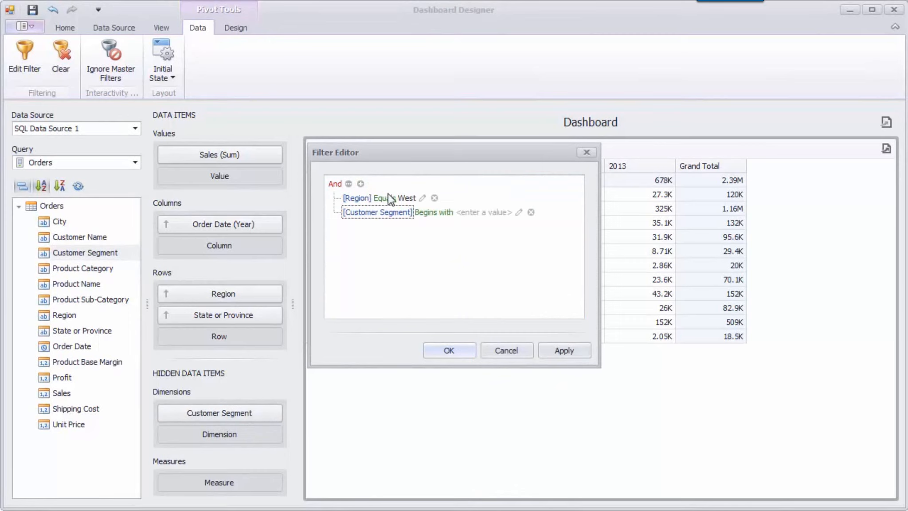
pyautogui.click(434, 212)
pyautogui.click(459, 225)
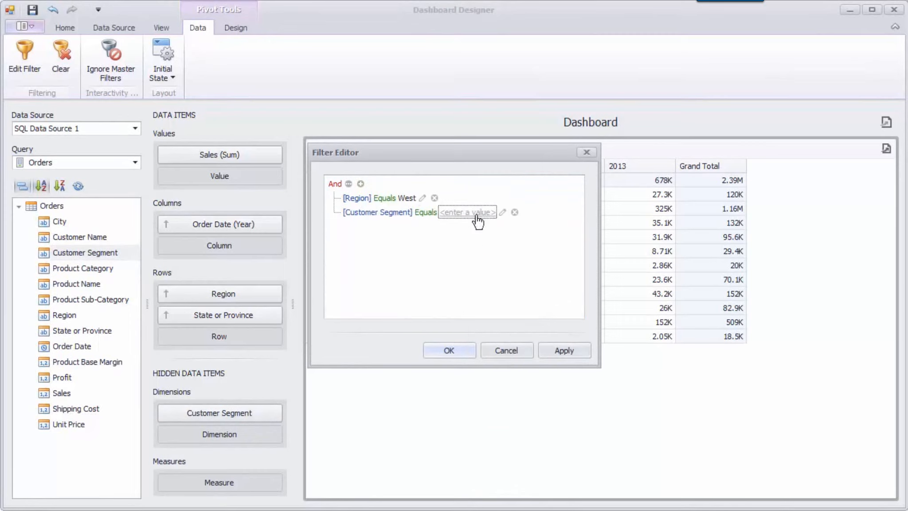
pyautogui.click(478, 217)
pyautogui.click(503, 212)
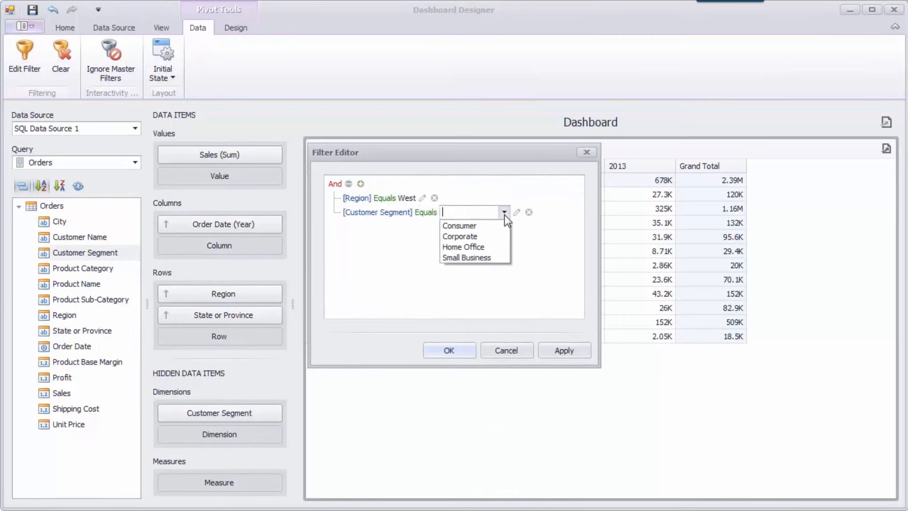
pyautogui.click(495, 238)
pyautogui.click(461, 352)
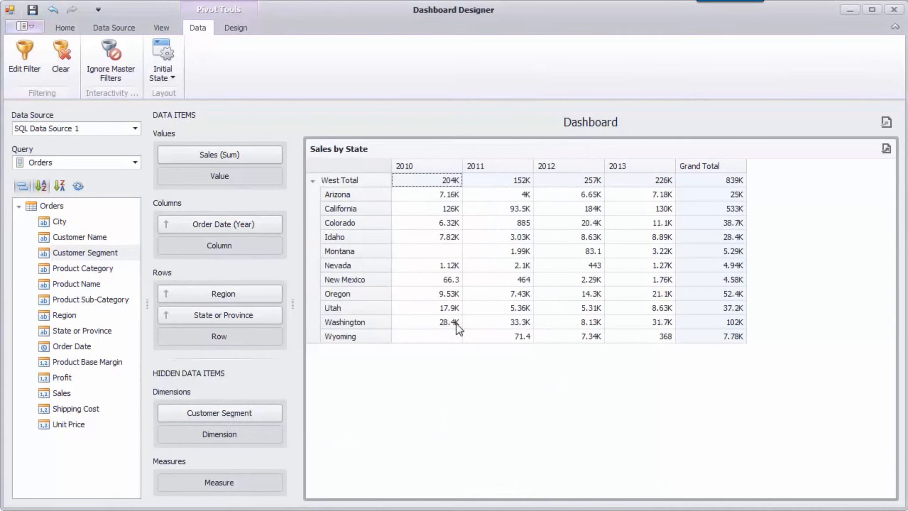
# Clear the Sales by State pivot's filter and remove Customer Segment from the hidden dimensions
pyautogui.rightClick(448, 244)
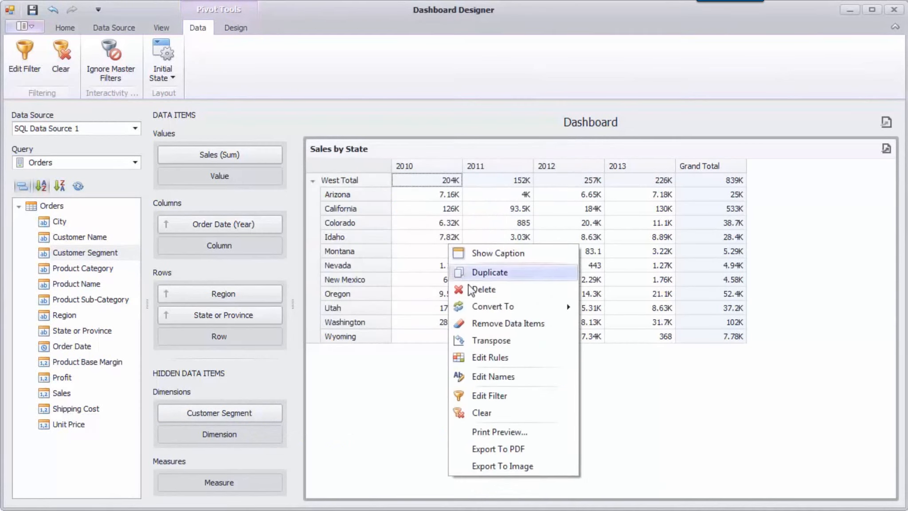
pyautogui.click(482, 413)
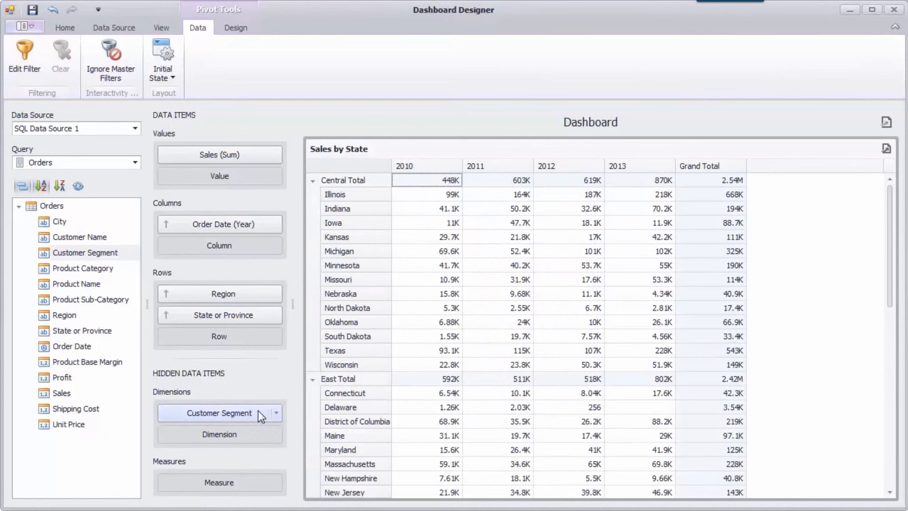
pyautogui.moveTo(259, 411); pyautogui.dragTo(124, 330)
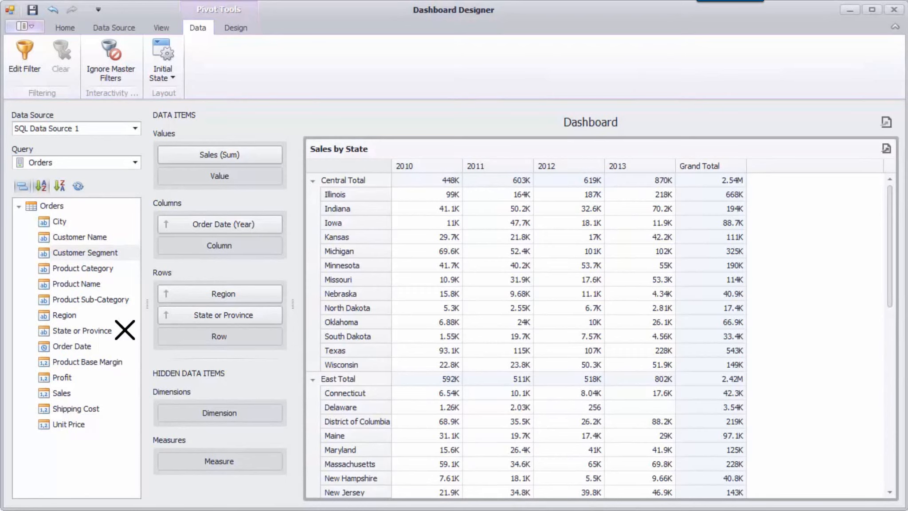
# Sort the State or Province rows by Sales (Sum) in descending order
pyautogui.click(277, 316)
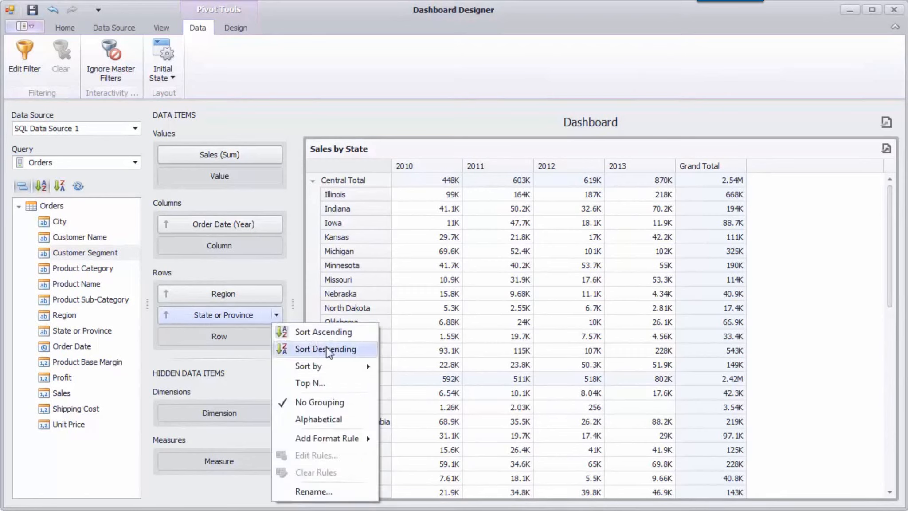
pyautogui.moveTo(370, 364)
pyautogui.click(405, 384)
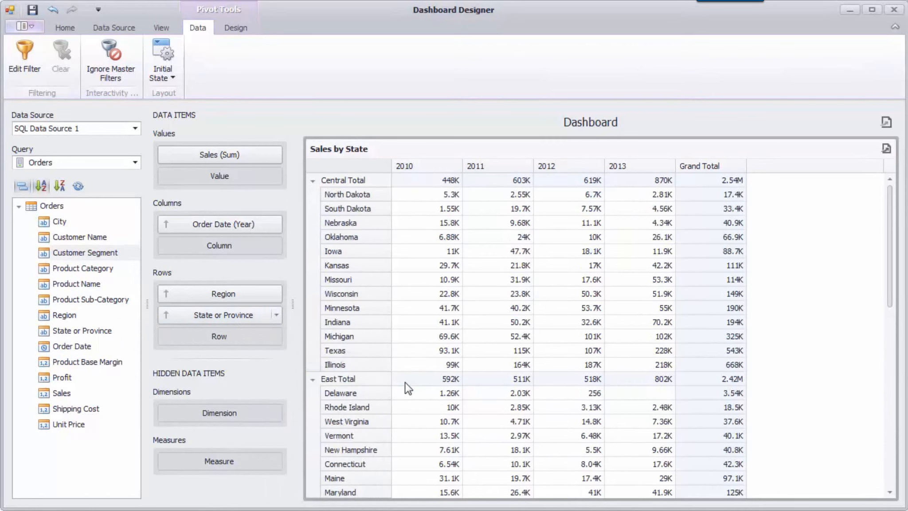
pyautogui.click(277, 316)
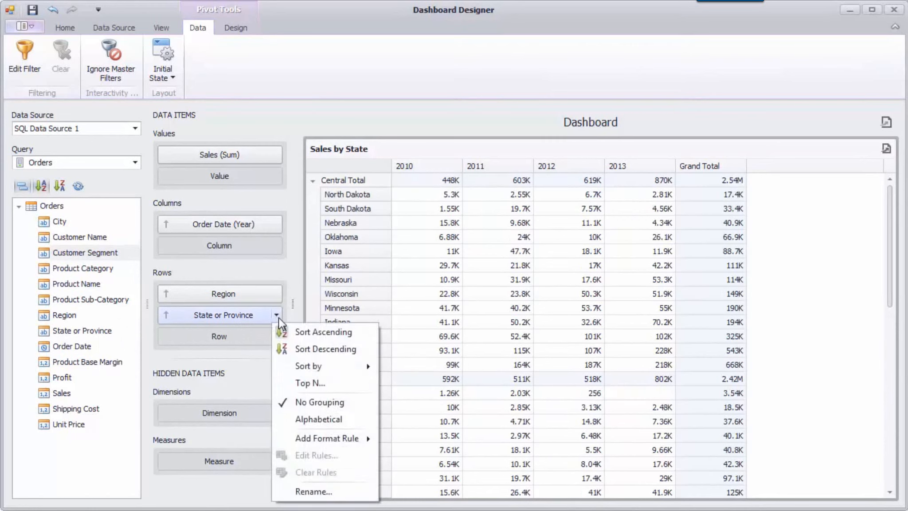
pyautogui.click(330, 348)
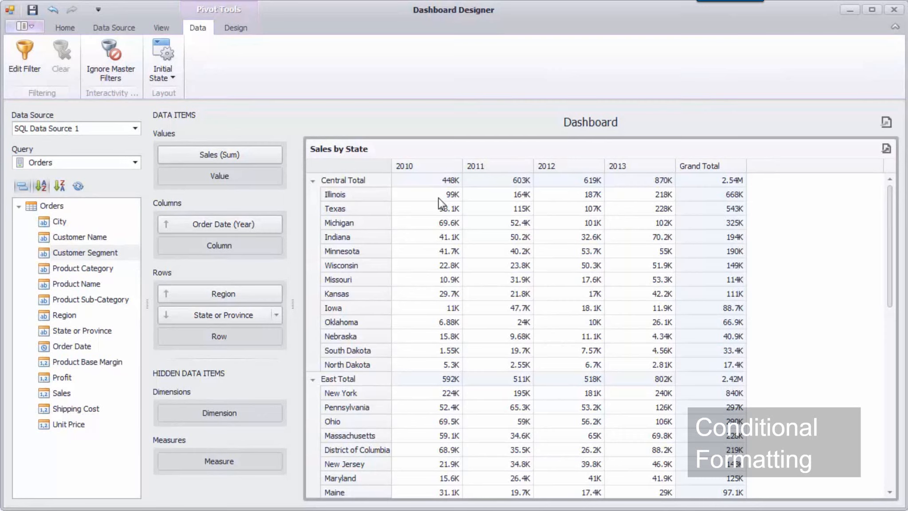
# Add a two-color blue and white Gradient Ranges format rule to Sales (Sum) with the intersection mode Last level
pyautogui.click(275, 155)
pyautogui.moveTo(355, 316)
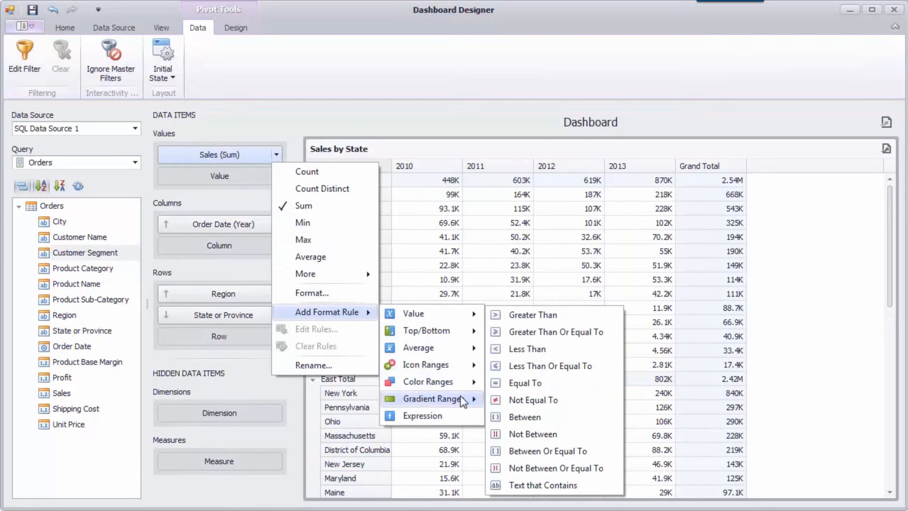
pyautogui.moveTo(462, 401)
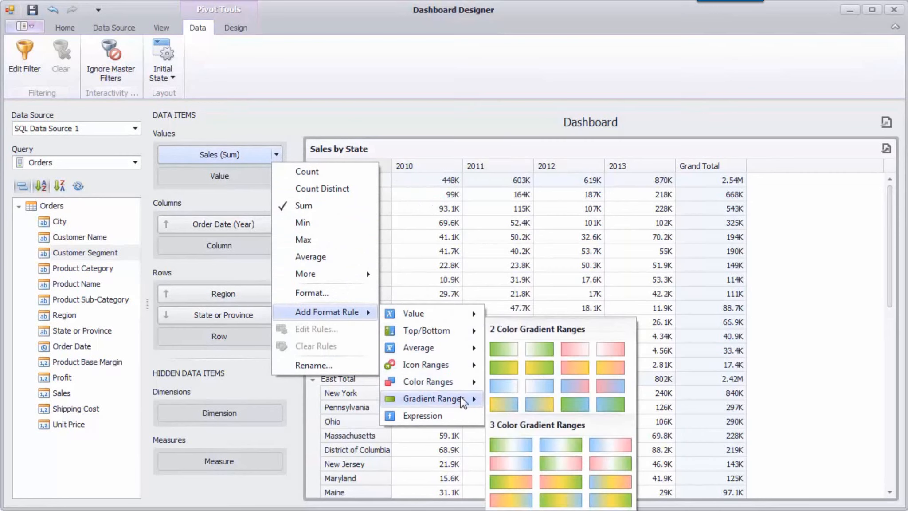
pyautogui.click(536, 386)
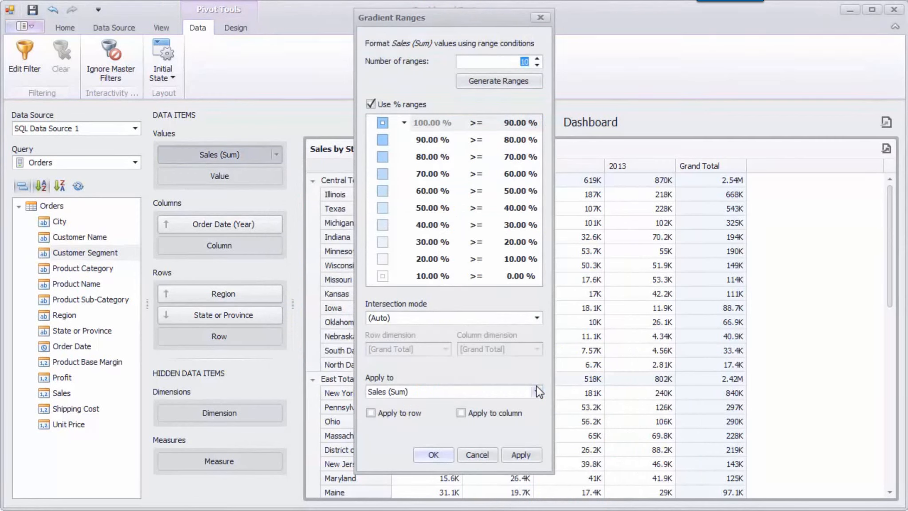
pyautogui.click(536, 317)
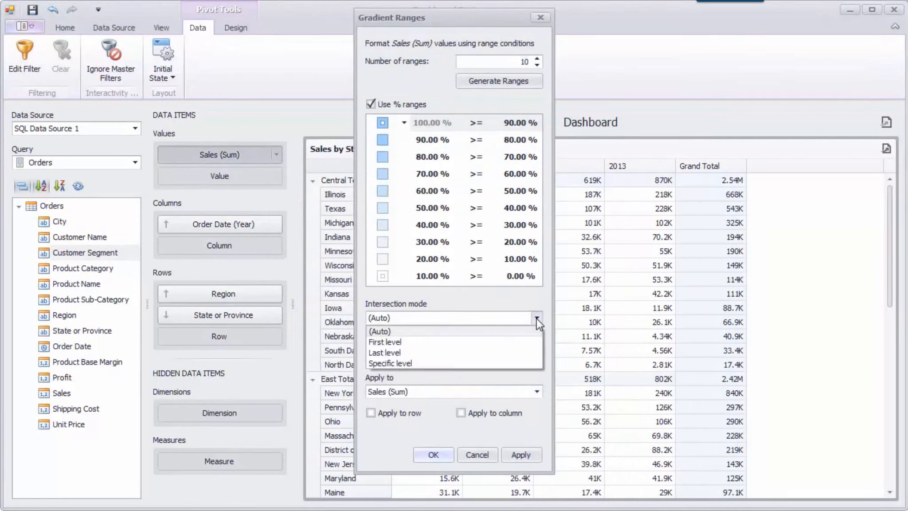
pyautogui.click(520, 352)
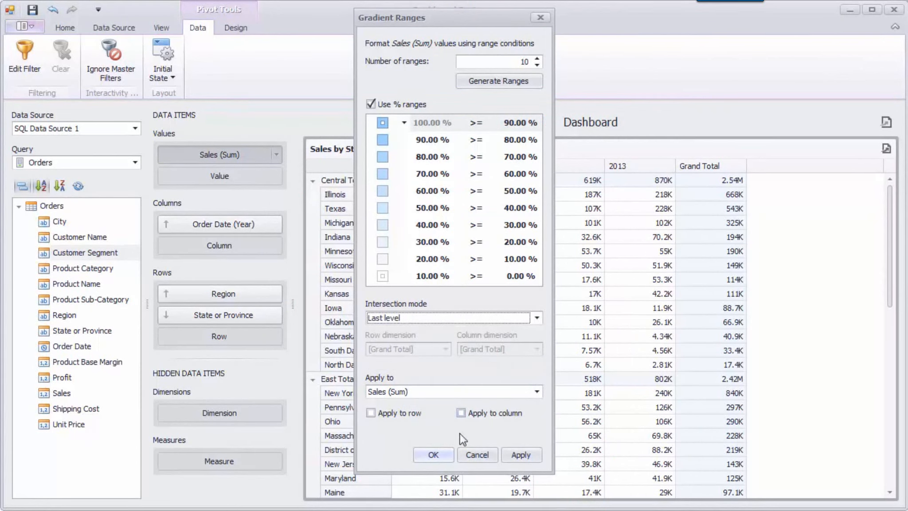
pyautogui.click(443, 455)
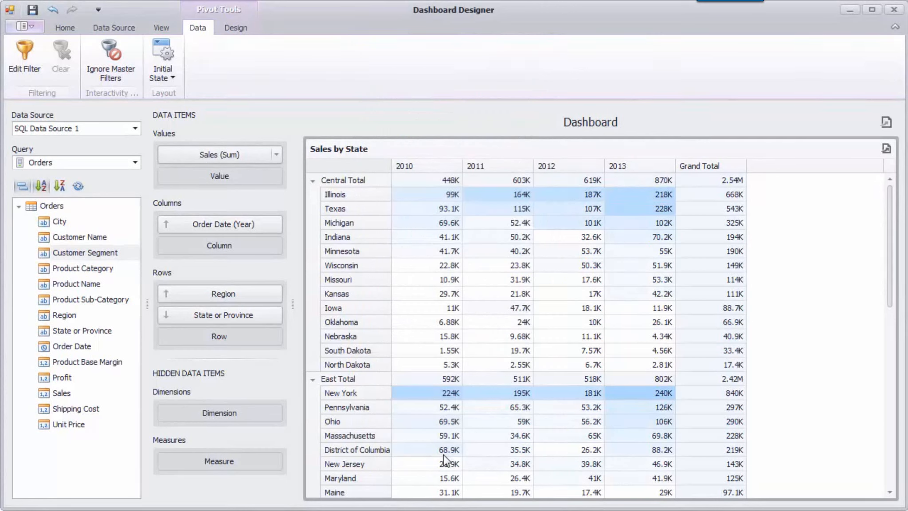
# Create a Top N format rule for Sales (Sum) with intersection mode Specific level and State or Province as the row dimension
pyautogui.click(276, 150)
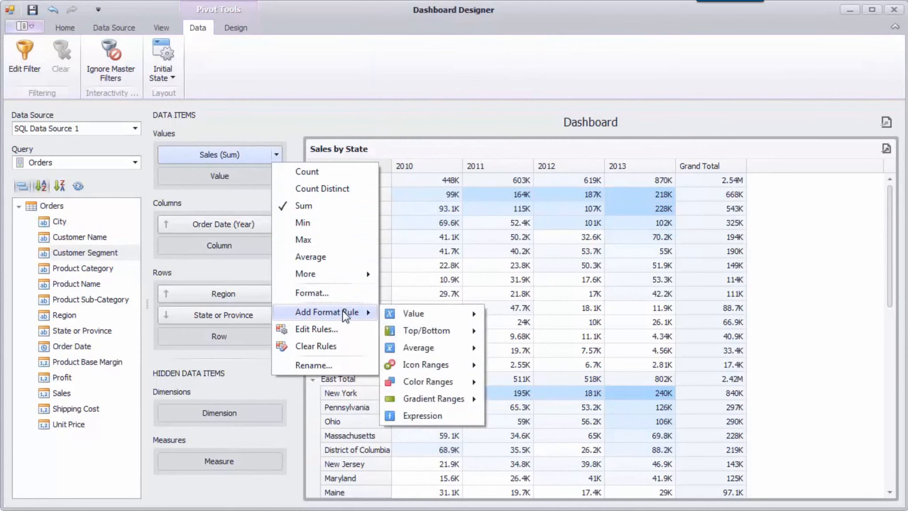
pyautogui.moveTo(476, 333)
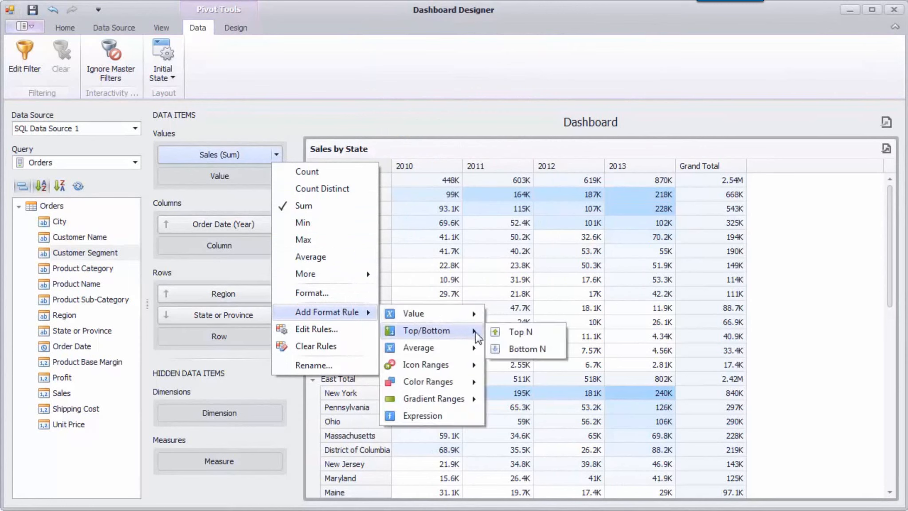
pyautogui.click(543, 336)
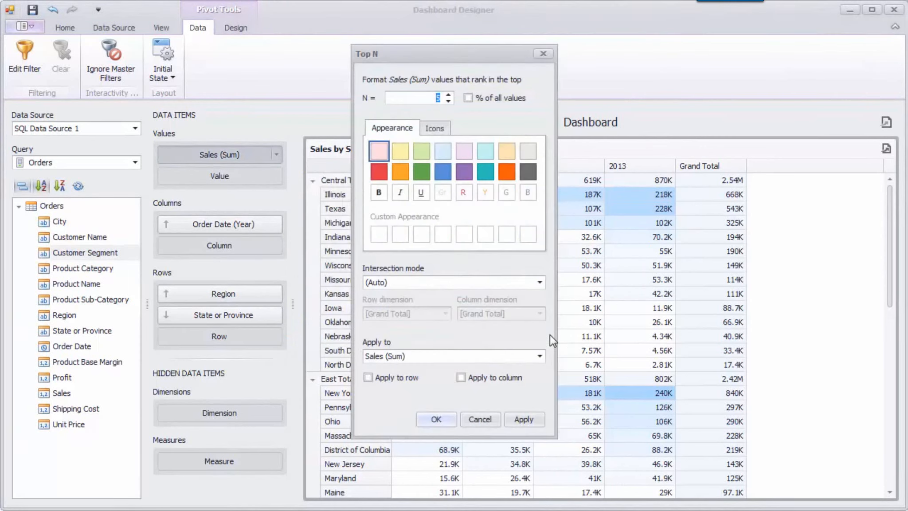
pyautogui.click(540, 282)
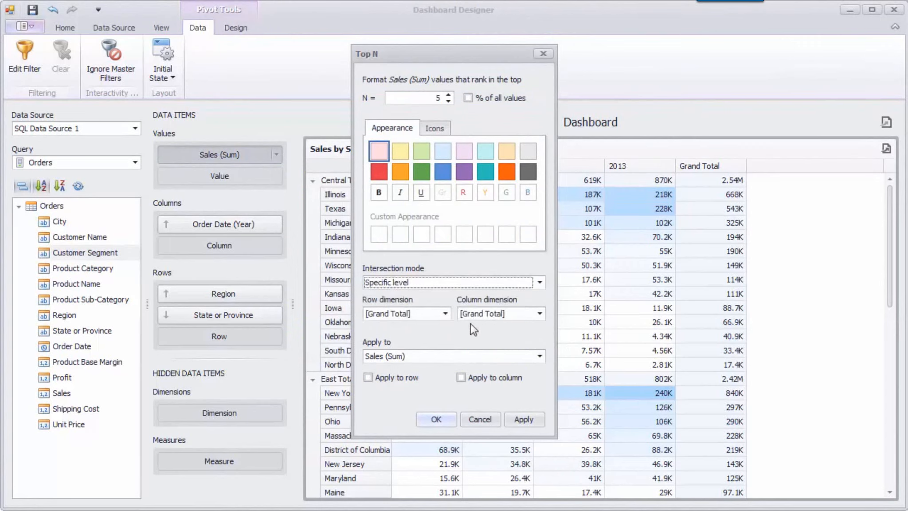
pyautogui.click(444, 314)
pyautogui.click(439, 348)
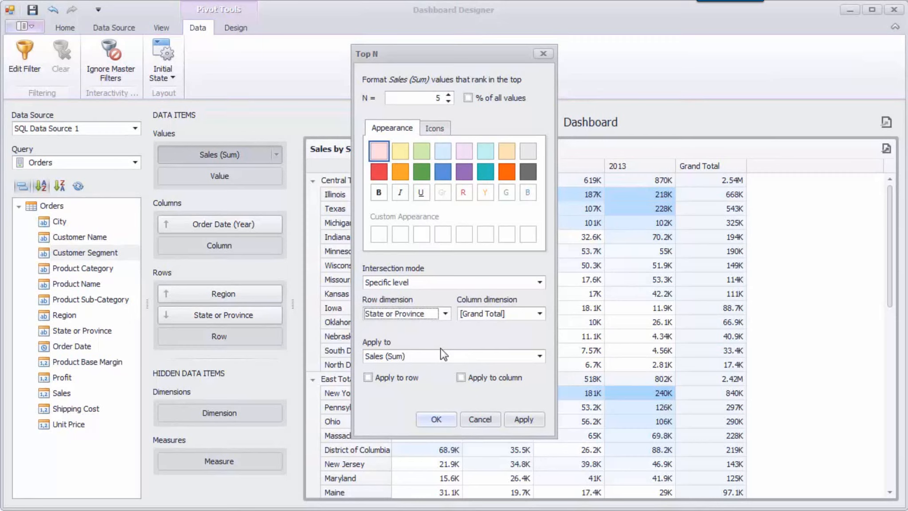
# Apply the Top N rule to State or Province using the green circled check mark icon
pyautogui.click(444, 356)
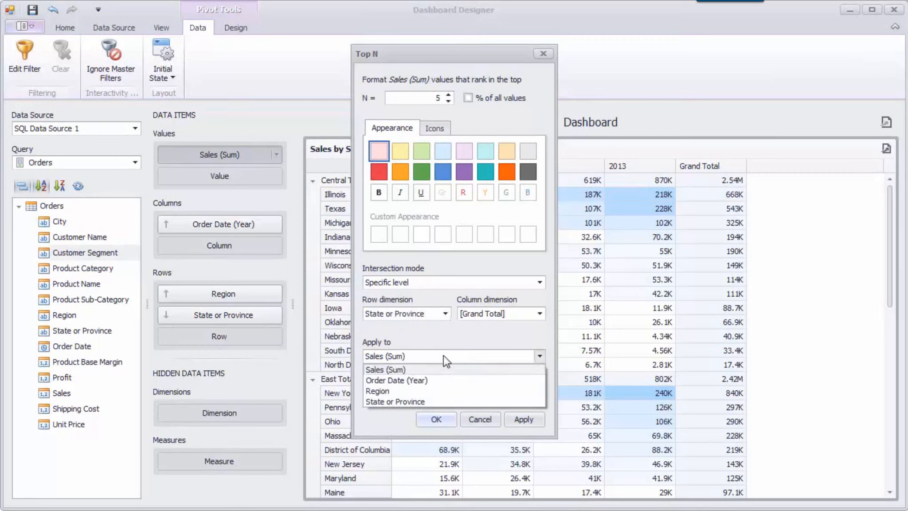
pyautogui.click(452, 402)
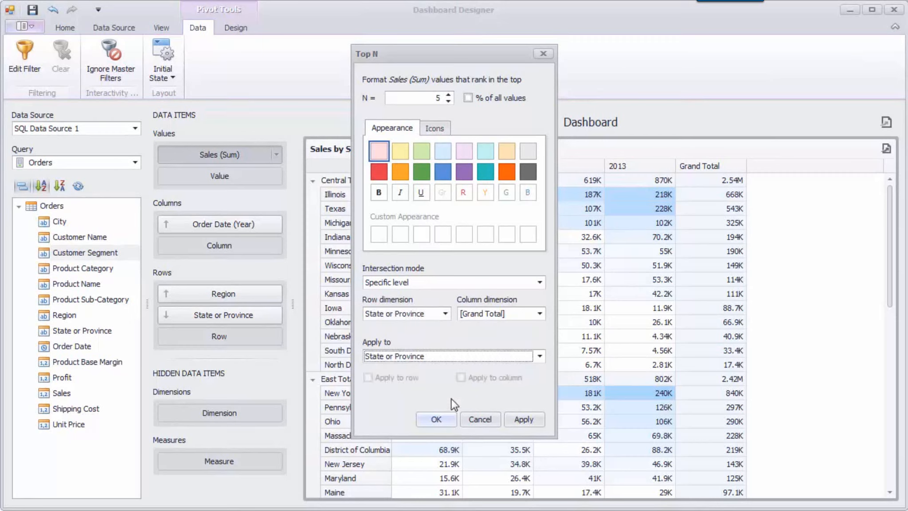
pyautogui.click(434, 128)
pyautogui.click(478, 164)
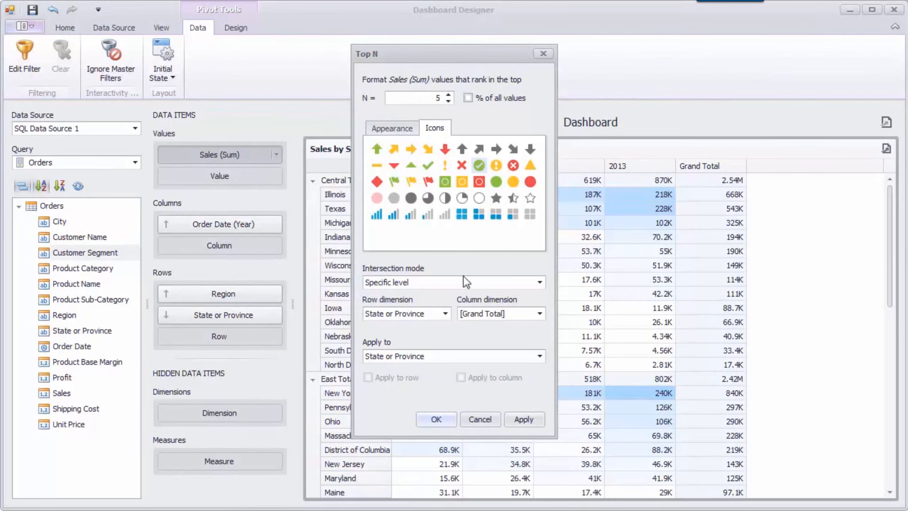
pyautogui.click(436, 419)
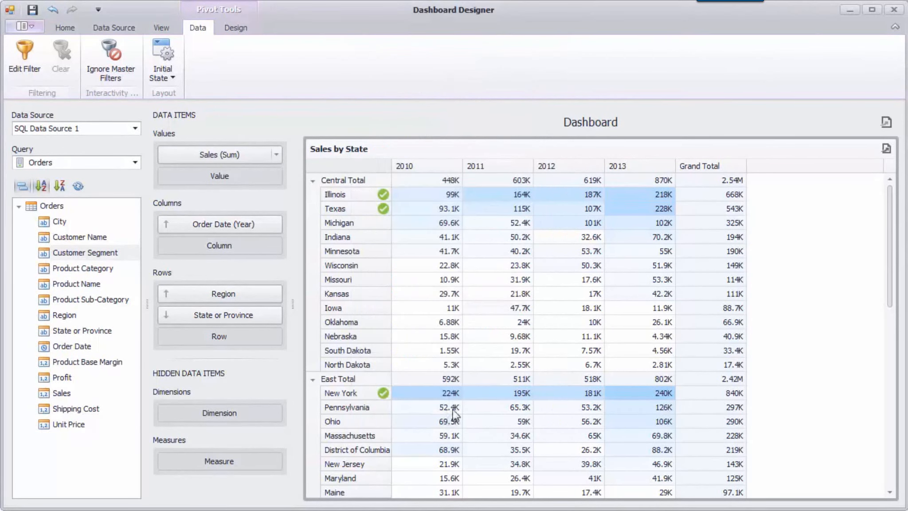
# Look through the formatted Sales by State pivot and its print preview, and close the preview
pyautogui.moveTo(890, 249); pyautogui.dragTo(861, 218)
pyautogui.rightClick(587, 148)
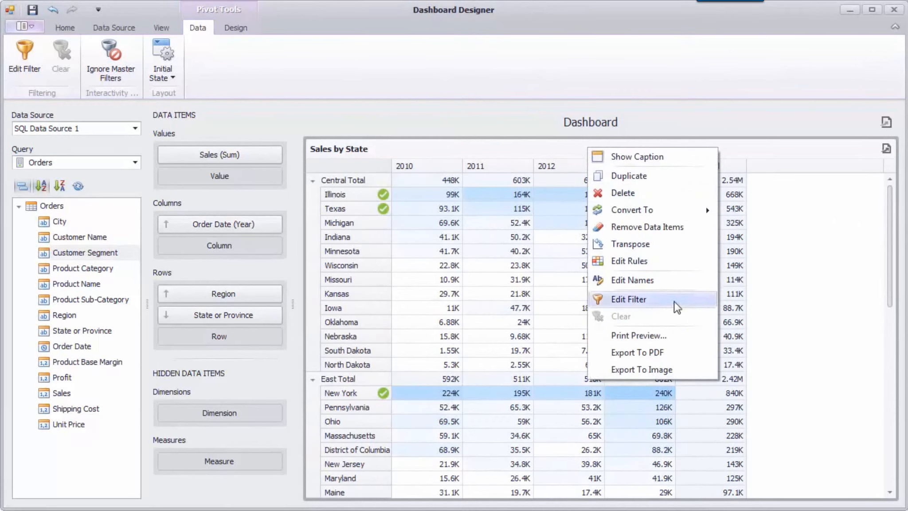
pyautogui.click(678, 336)
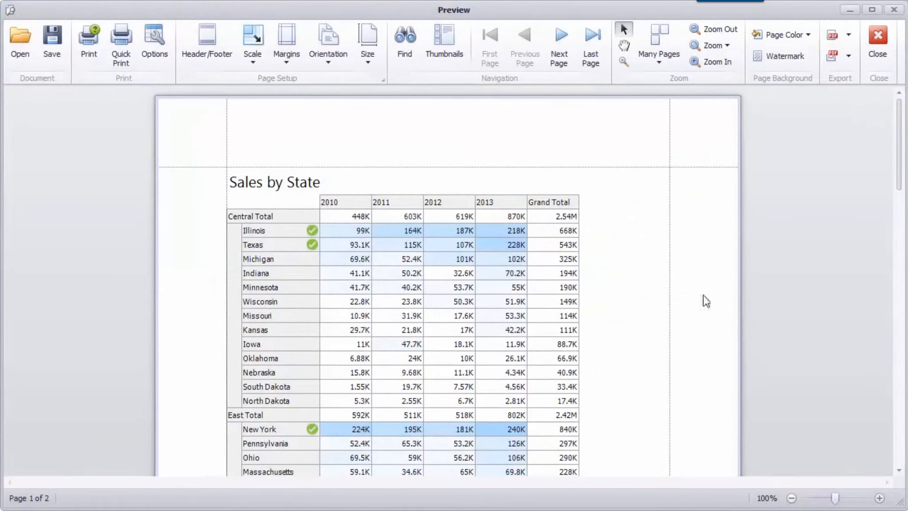
pyautogui.moveTo(898, 152)
pyautogui.mouseDown()
pyautogui.moveTo(886, 329)
pyautogui.moveTo(892, 154)
pyautogui.mouseUp()
pyautogui.click(878, 44)
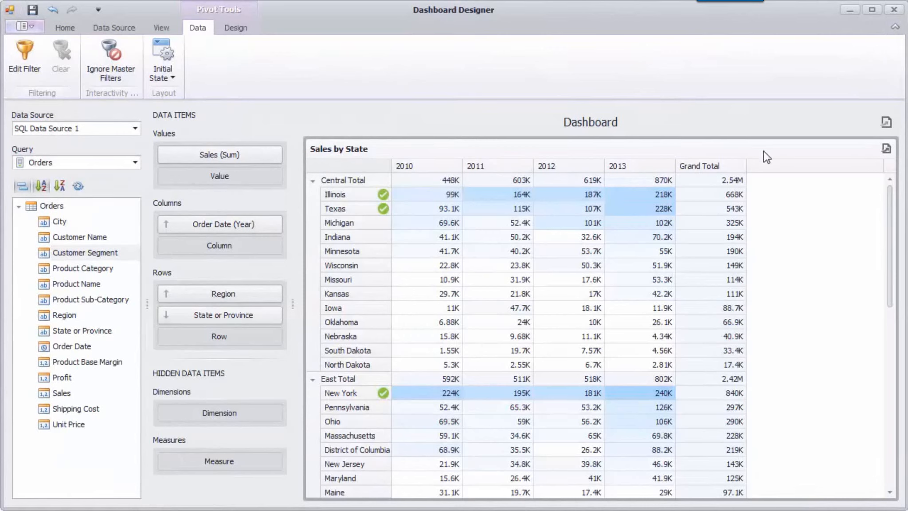
# Insert a list box filter element and place it as a narrow column to the left of the Sales by State pivot
pyautogui.click(70, 31)
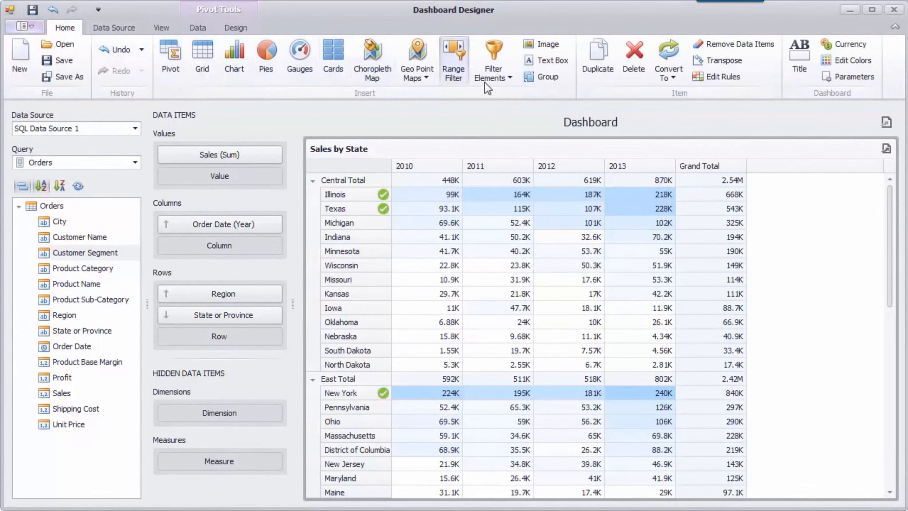
pyautogui.click(503, 79)
pyautogui.click(510, 112)
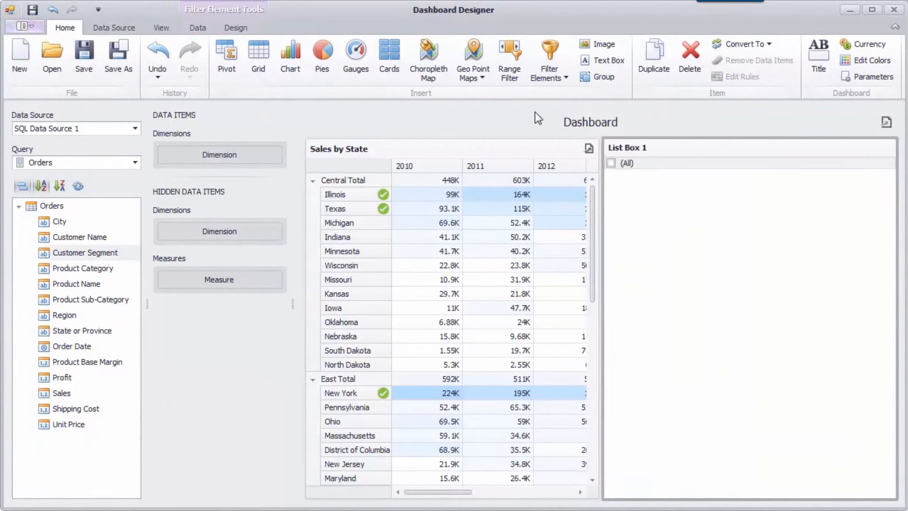
pyautogui.moveTo(585, 151); pyautogui.dragTo(306, 154)
pyautogui.moveTo(599, 190); pyautogui.dragTo(428, 193)
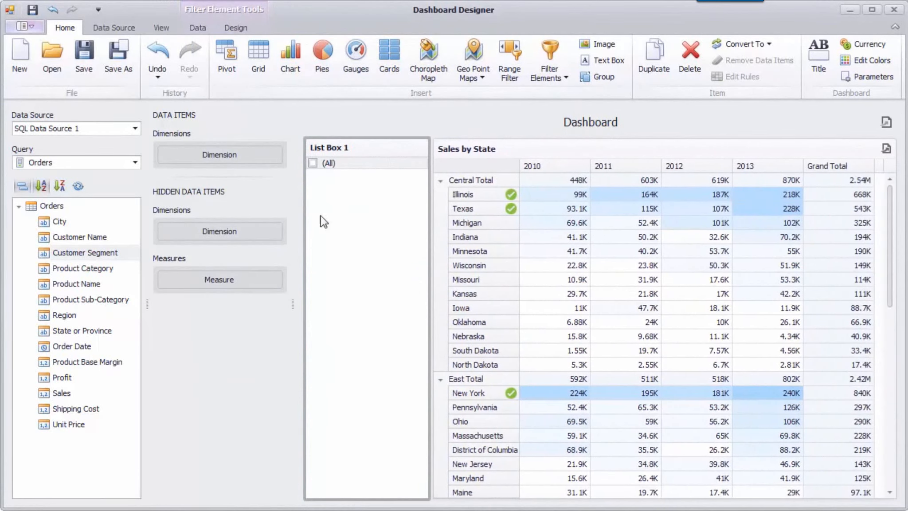
# Add the Region field as the list box's dimension and rename the list box as Region
pyautogui.moveTo(73, 315); pyautogui.dragTo(232, 157)
pyautogui.rightClick(359, 150)
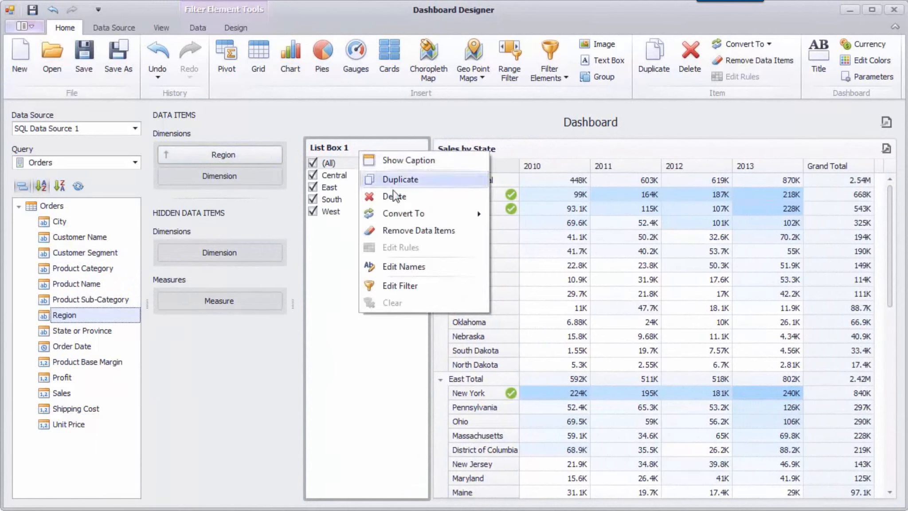
pyautogui.click(434, 267)
pyautogui.write('Region')
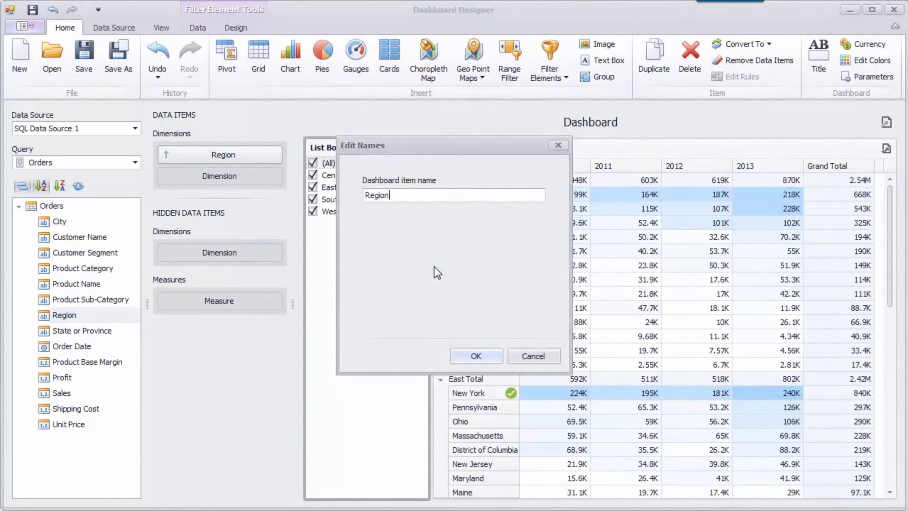
pyautogui.click(480, 355)
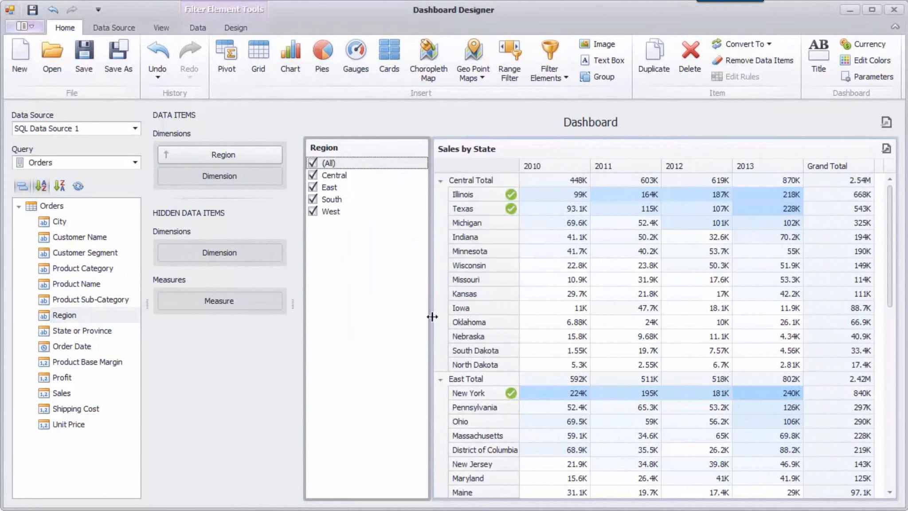
# Set the Region list box type to Radio and filter the pivot by Central, South and West in turn
pyautogui.click(236, 27)
pyautogui.click(168, 62)
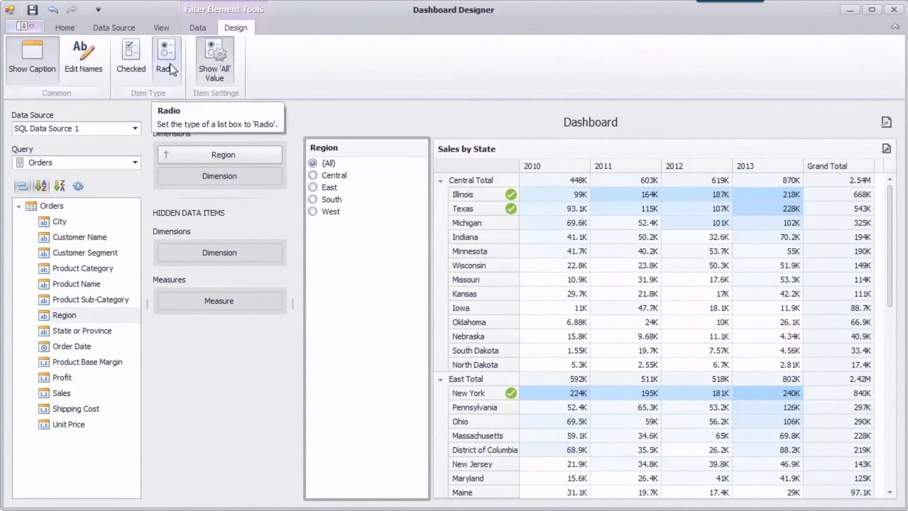
pyautogui.click(313, 175)
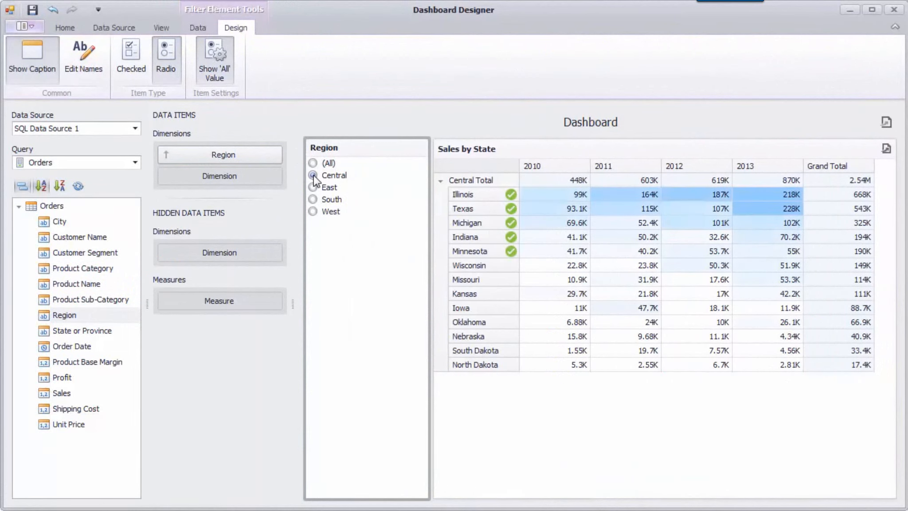
pyautogui.click(315, 199)
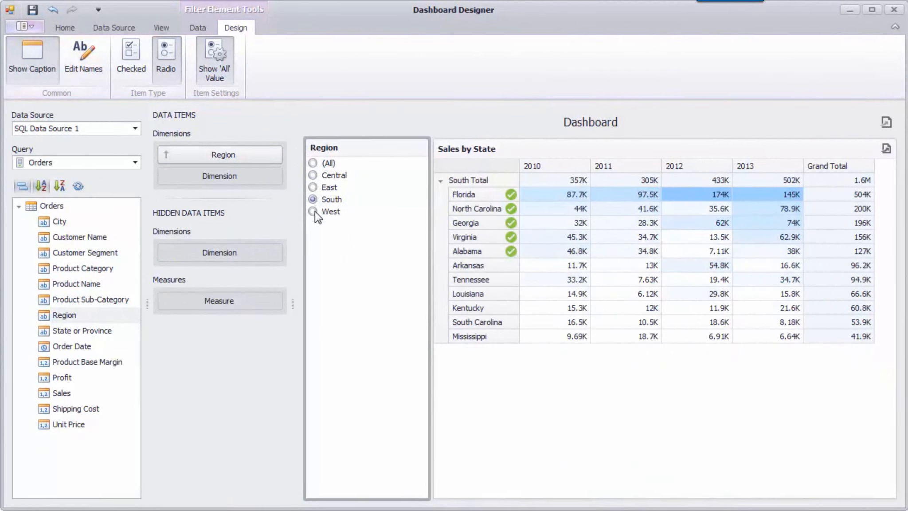
pyautogui.click(314, 211)
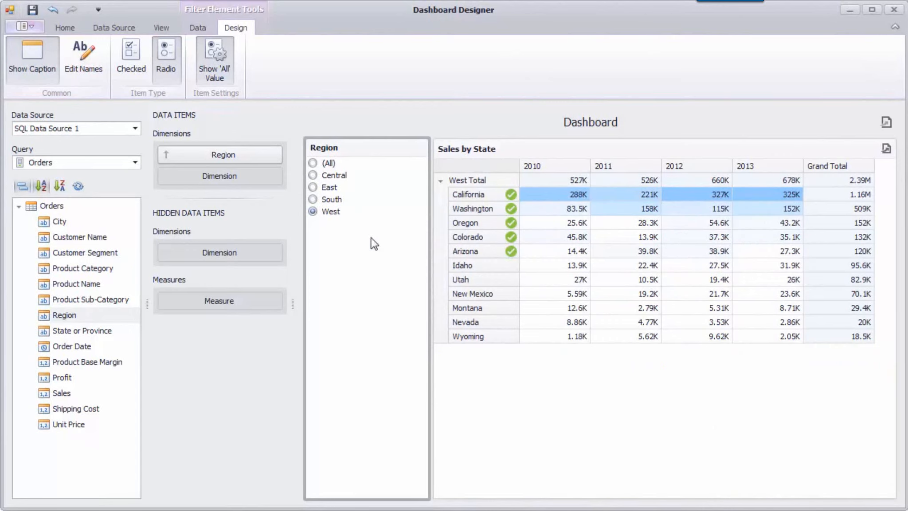
# Set the Sales by State pivot to ignore master filters
pyautogui.click(477, 351)
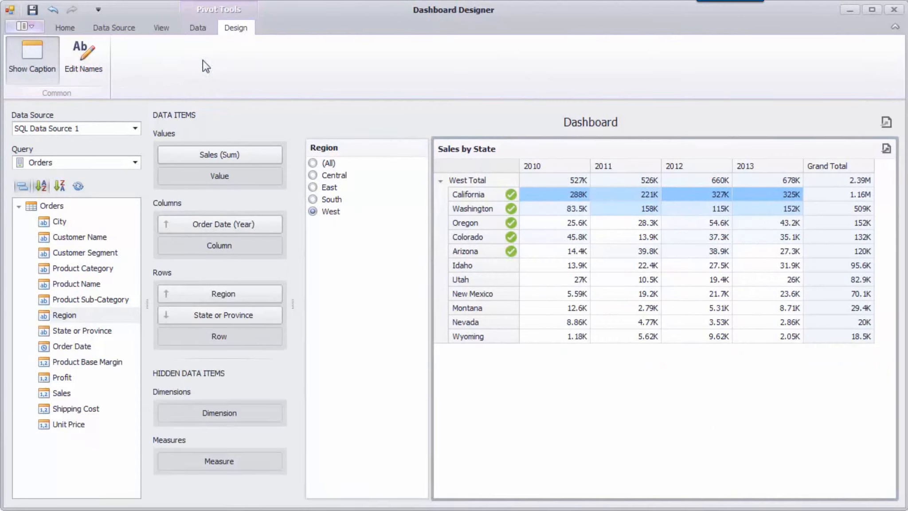
pyautogui.click(195, 30)
pyautogui.click(112, 66)
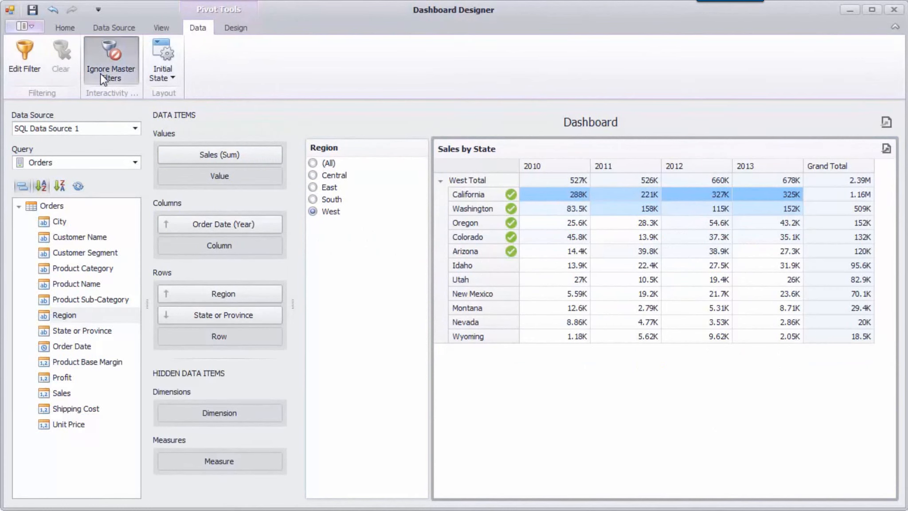
# Select South and Central in turn in the Region list box to check the pivot's response
pyautogui.click(315, 200)
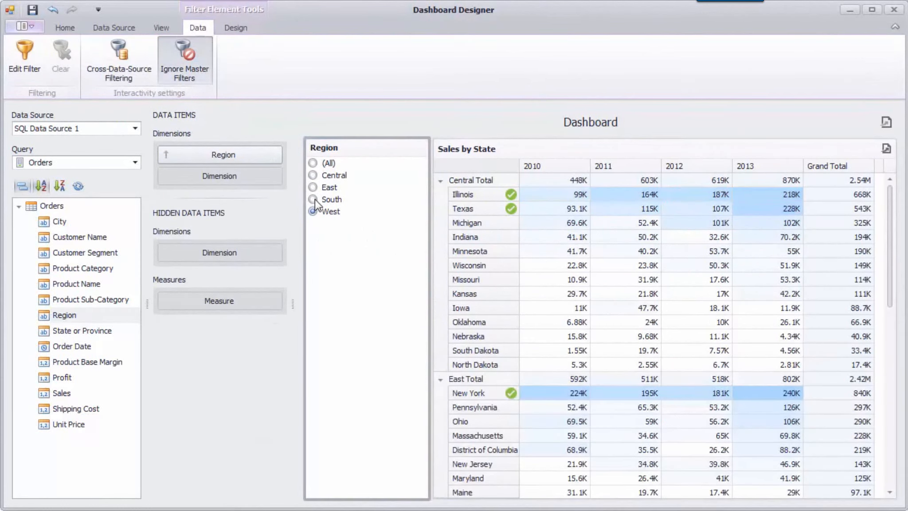
pyautogui.click(314, 199)
pyautogui.click(313, 175)
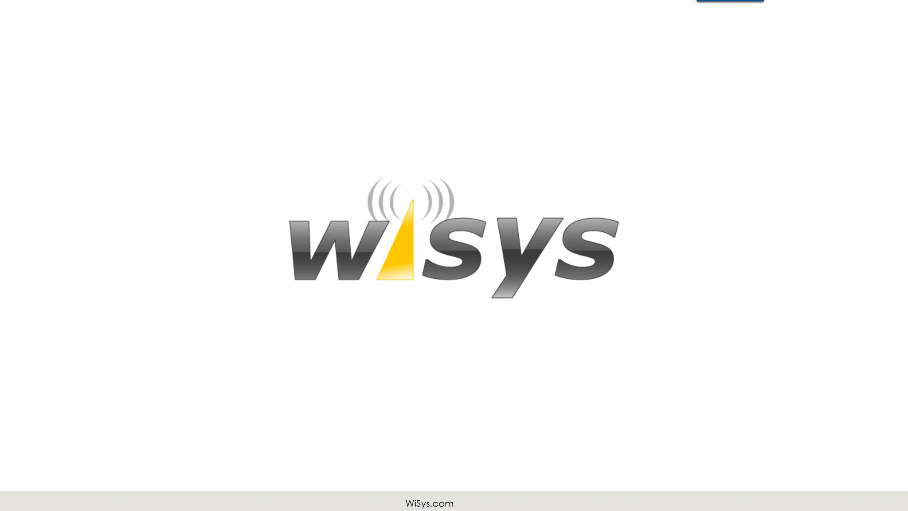